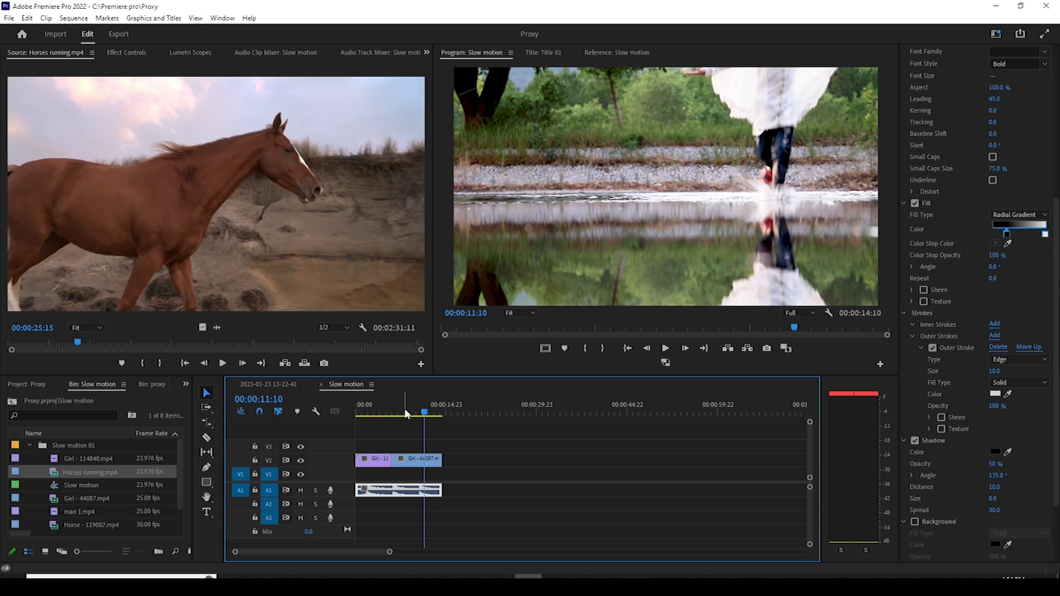
Mute audio track A1 and play the Slow motion sequence through both video clips from its beginning.
click(300, 490)
click(355, 417)
key(=)
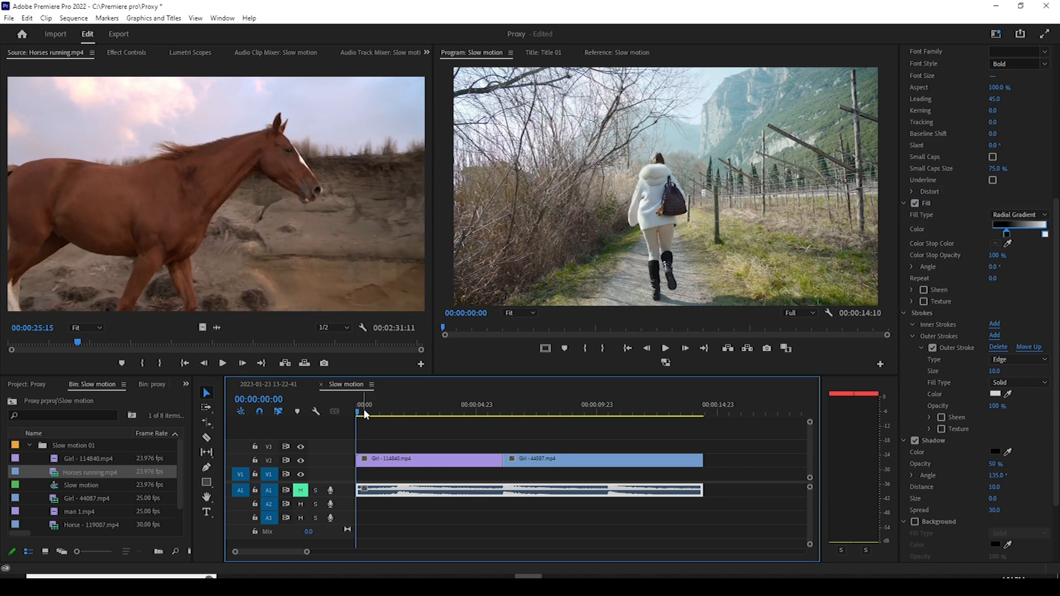
drag(362, 410, 290, 411)
key(space)
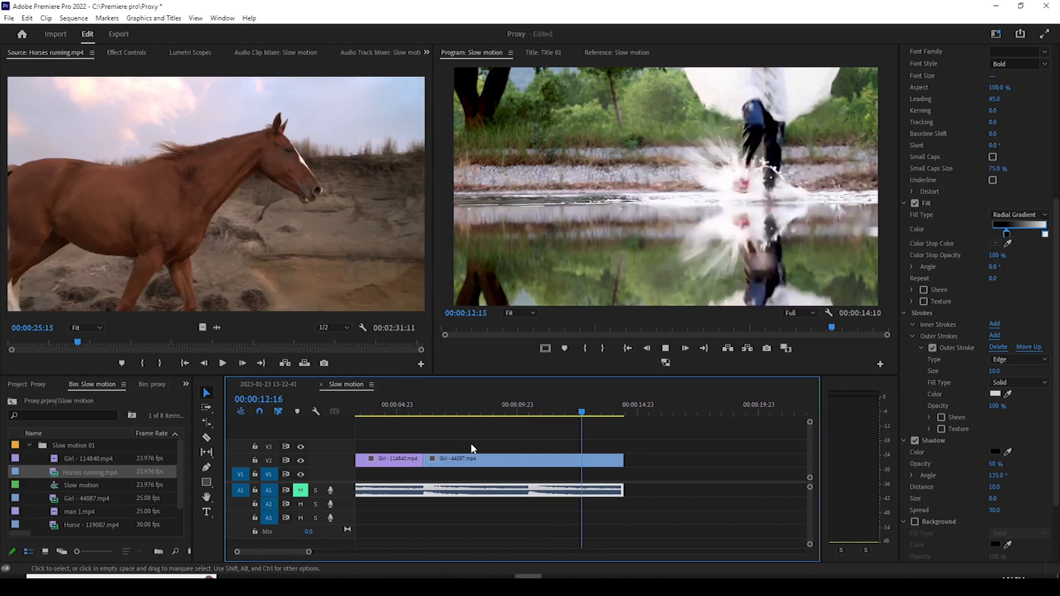
drag(529, 410, 292, 410)
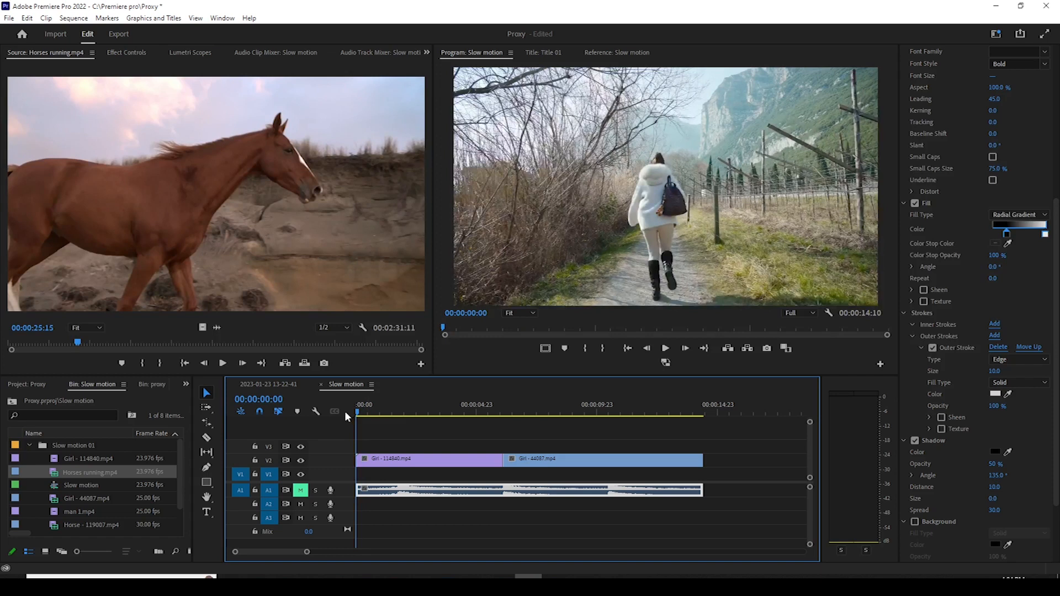
Move the Girl - 44087.mp4 clip later on track V2, leaving a wide gap after the Girl - 114840.mp4 clip.
drag(361, 408, 467, 414)
drag(568, 461, 628, 463)
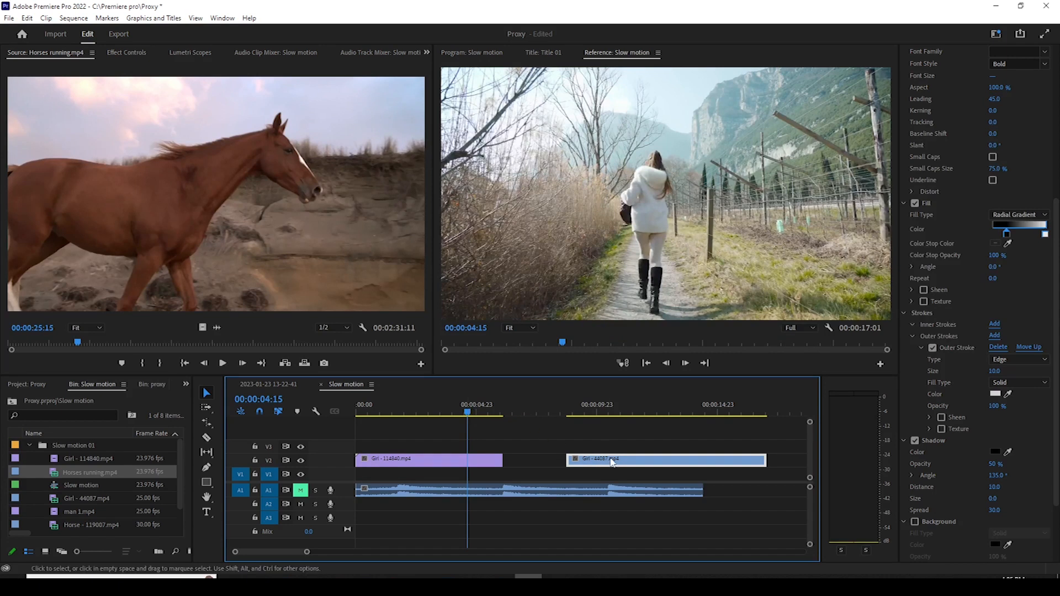
drag(610, 462, 704, 461)
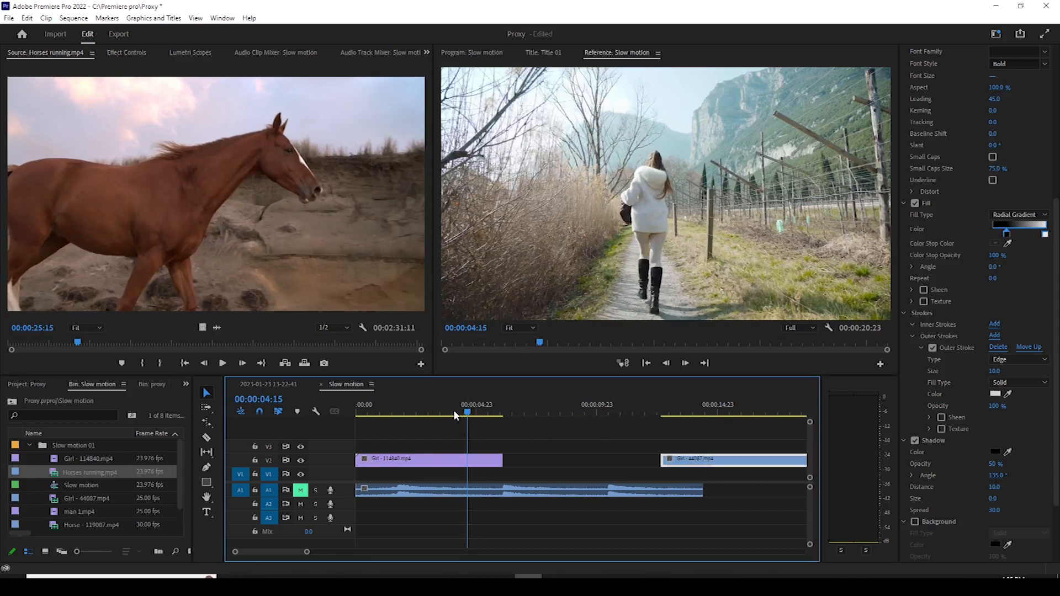
Split the Girl - 114840.mp4 clip at 00:00:02:03 and at 00:00:03:03 to isolate its middle segment.
click(405, 412)
mouse_move(406, 411)
mouse_down()
mouse_move(352, 417)
mouse_move(407, 415)
mouse_up()
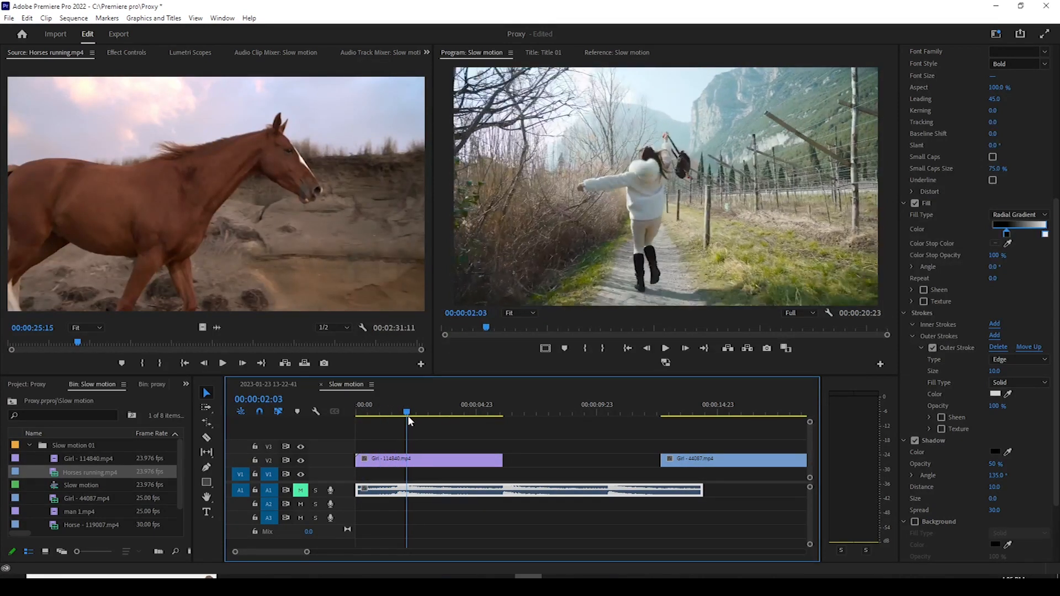
click(418, 462)
key(ctrl+k)
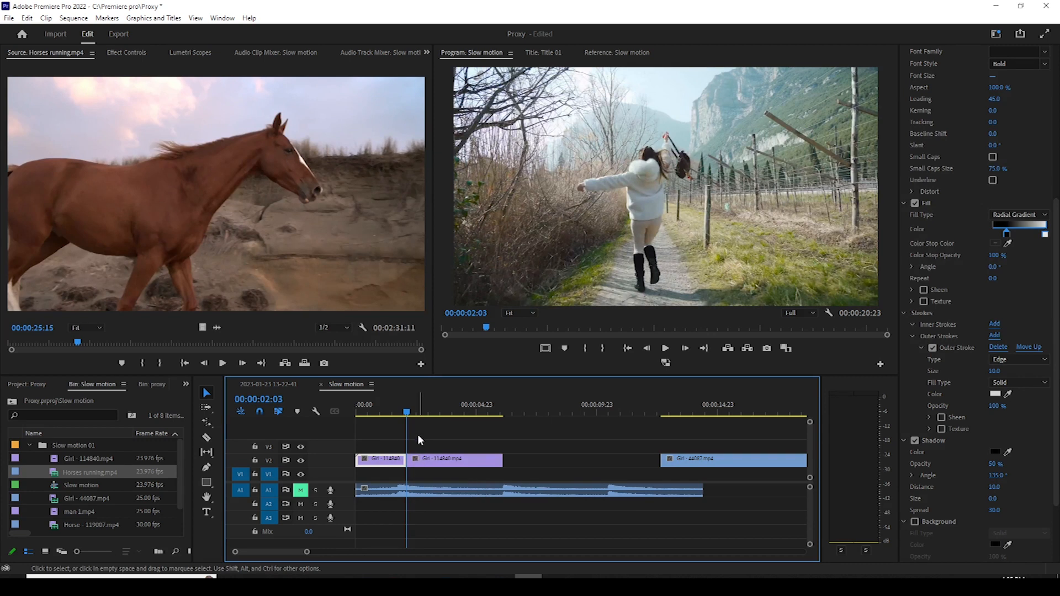
drag(407, 411, 433, 413)
click(442, 461)
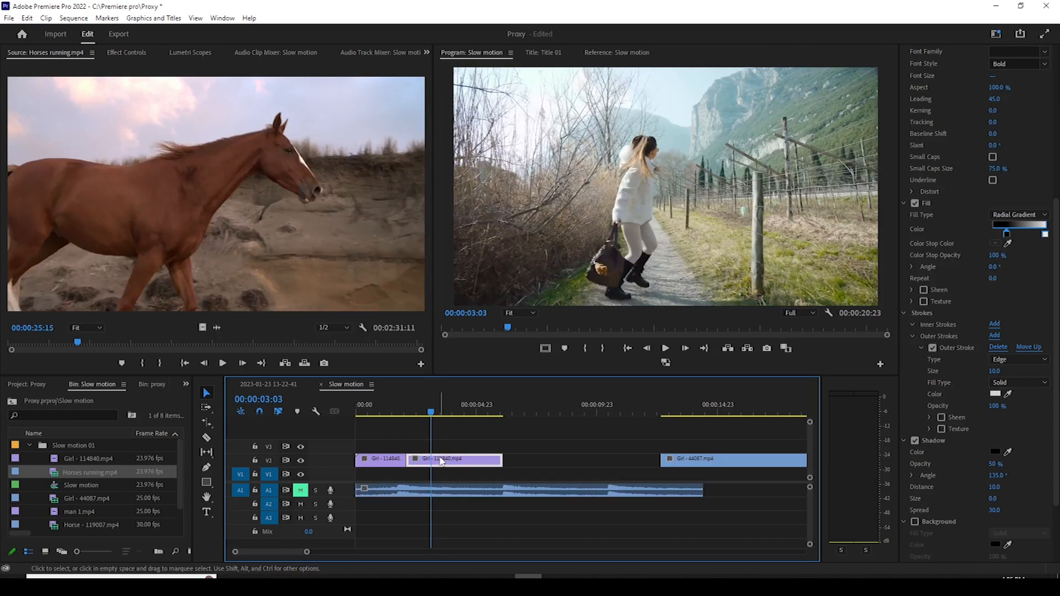
key(ctrl+k)
Shift the last Girl - 114840.mp4 segment later to make room, and set the middle segment's speed to 50%.
drag(429, 414, 421, 413)
drag(446, 458, 469, 459)
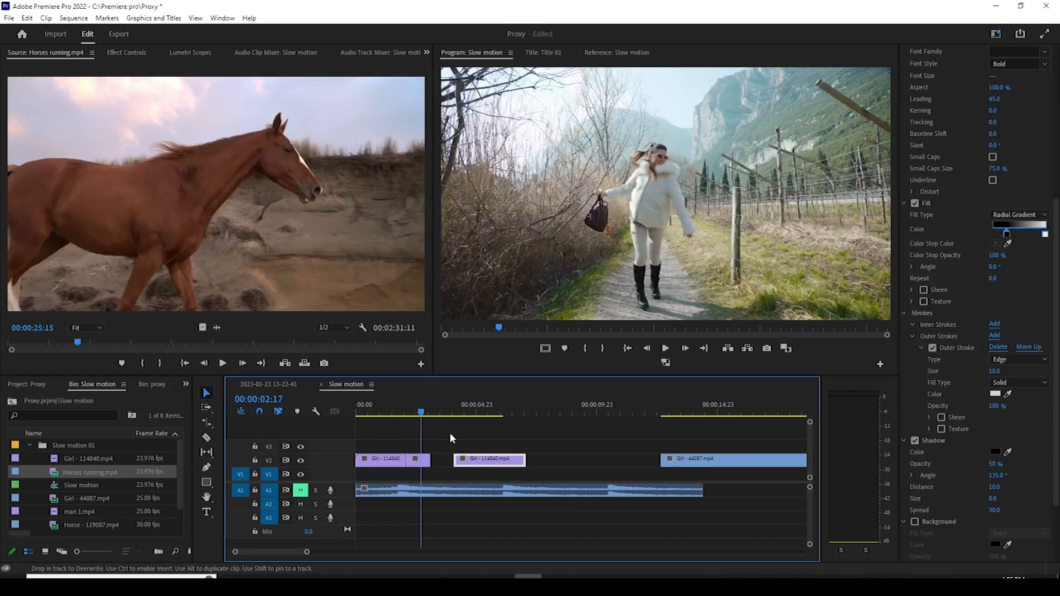
click(419, 413)
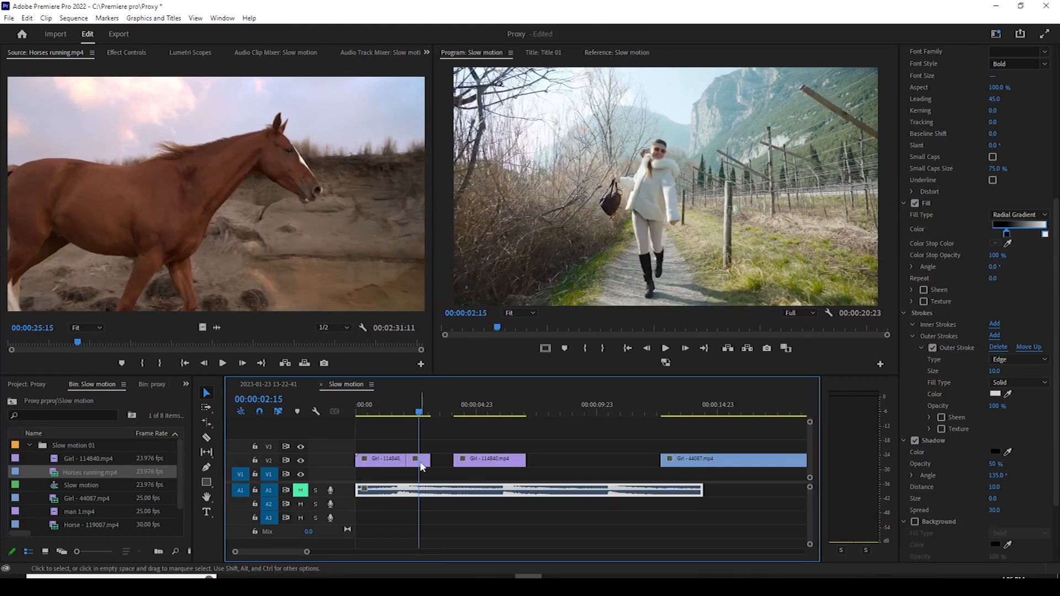
click(420, 462)
right_click(420, 464)
right_click(427, 462)
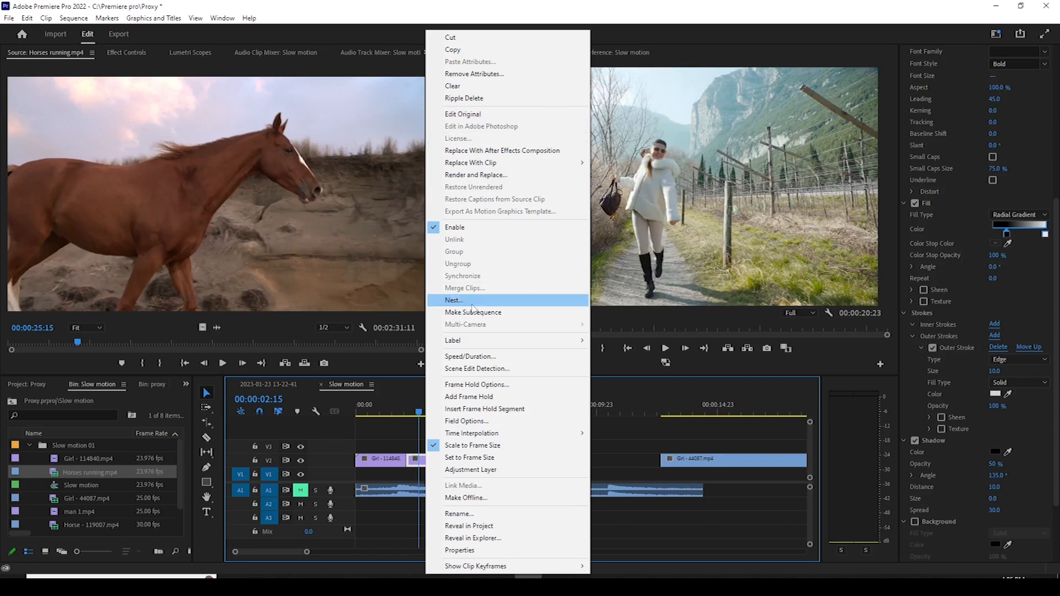
click(475, 356)
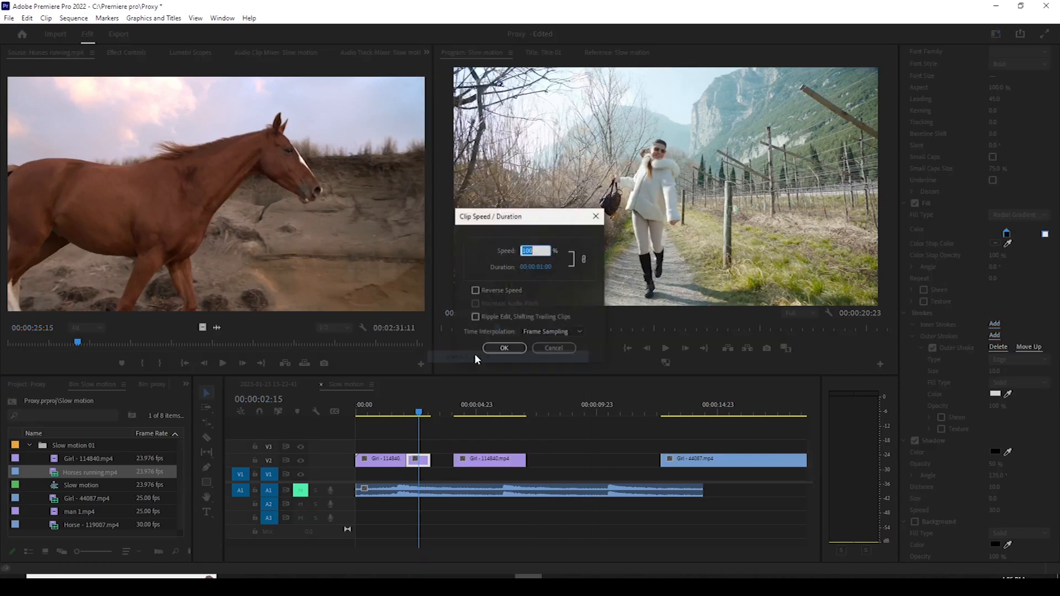
drag(544, 219, 526, 202)
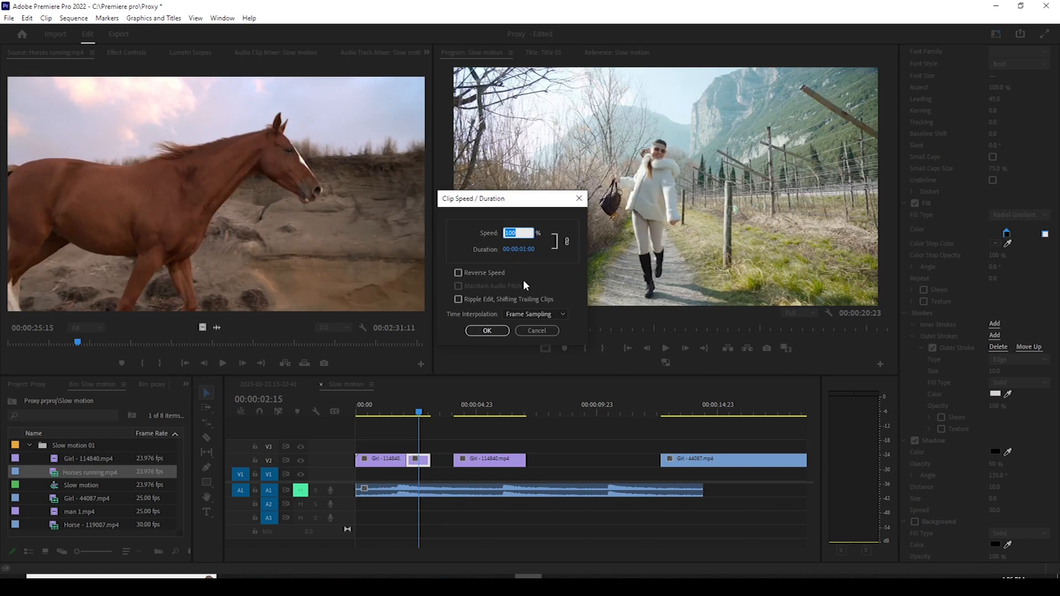
text(50)
key(Return)
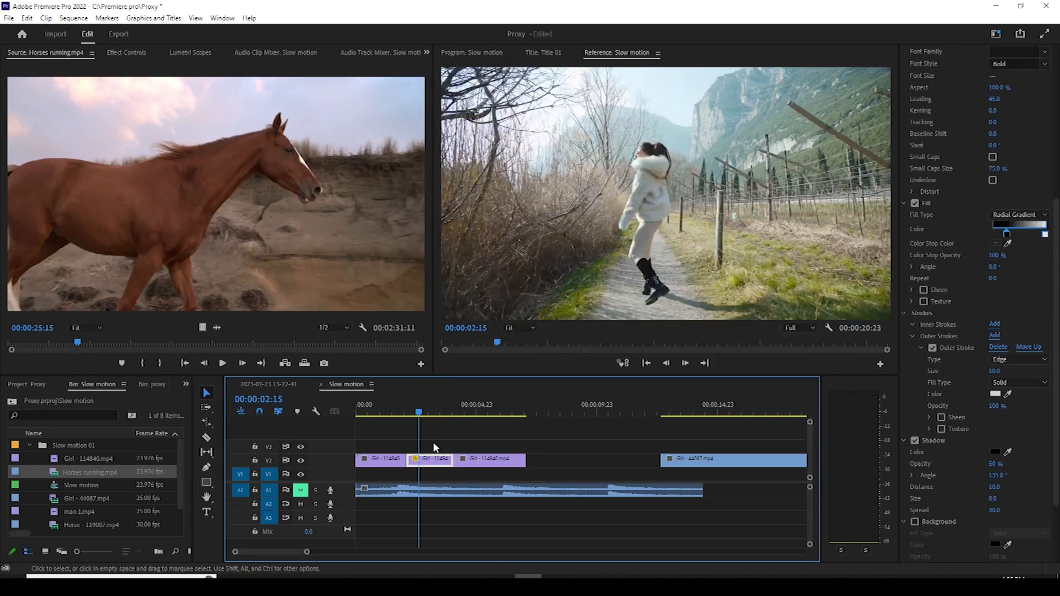
Play the sequence from 00:00:01:07 across the slowed middle segment to check the motion.
mouse_move(480, 467)
mouse_down()
mouse_move(506, 467)
mouse_move(491, 464)
mouse_up()
click(420, 407)
drag(415, 406, 388, 409)
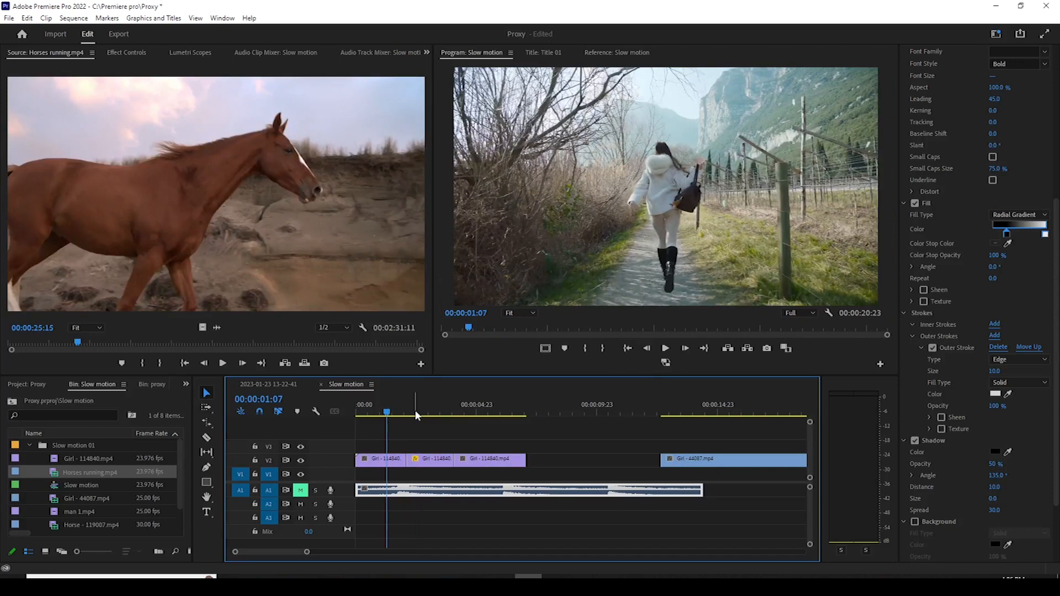
key(space)
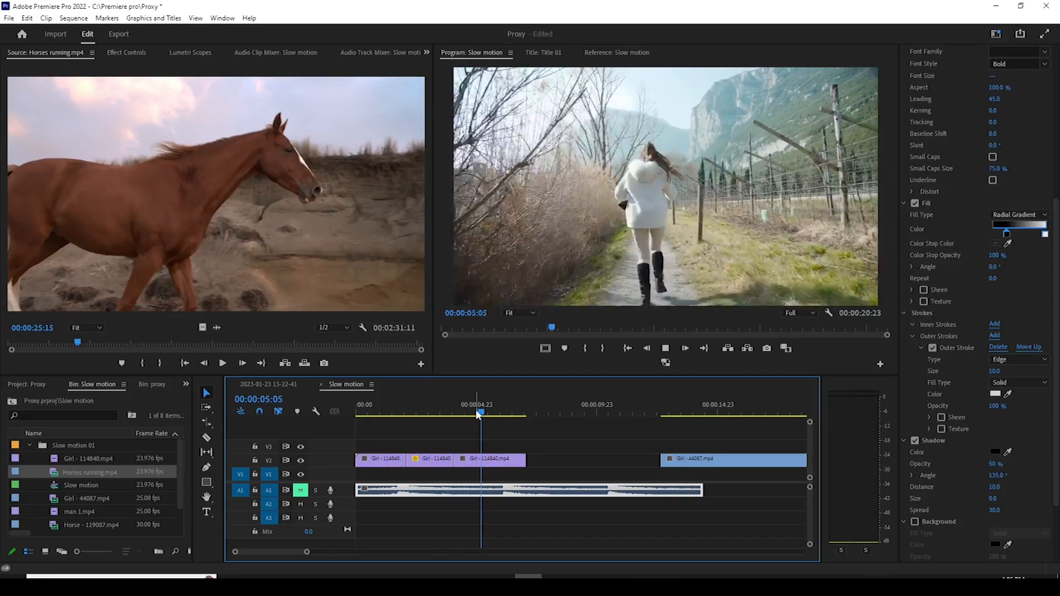
click(448, 409)
Set the middle segment's speed to 30%, shifting the last segment so that it directly follows the lengthened one.
drag(491, 464, 559, 465)
right_click(429, 461)
click(489, 357)
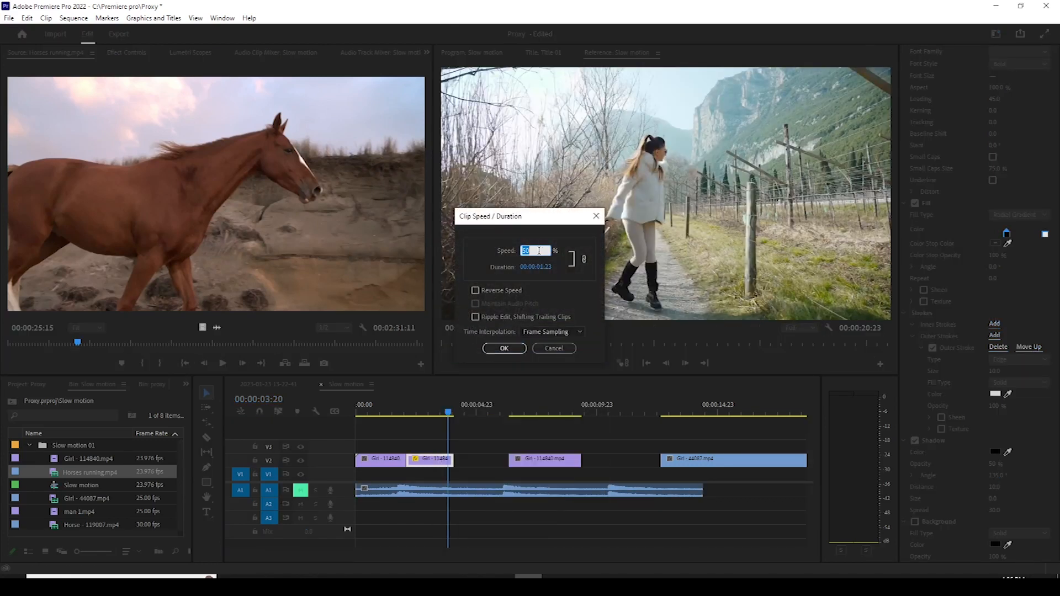
text(30)
key(Return)
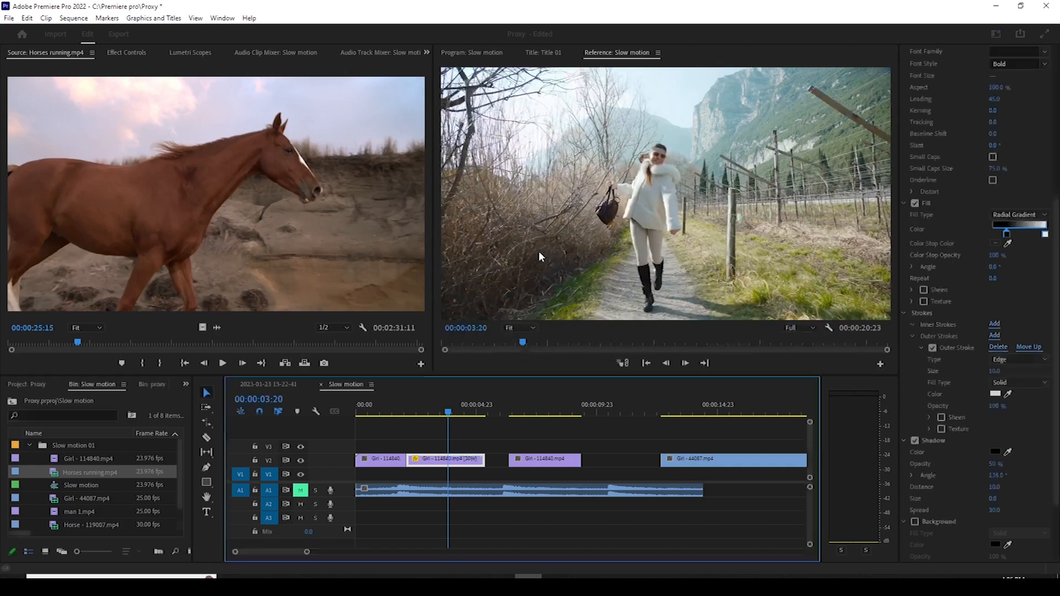
drag(528, 464, 506, 463)
Play and scrub repeatedly across the 30% segment and its cuts to examine the speed transitions.
drag(451, 408, 393, 412)
key(space)
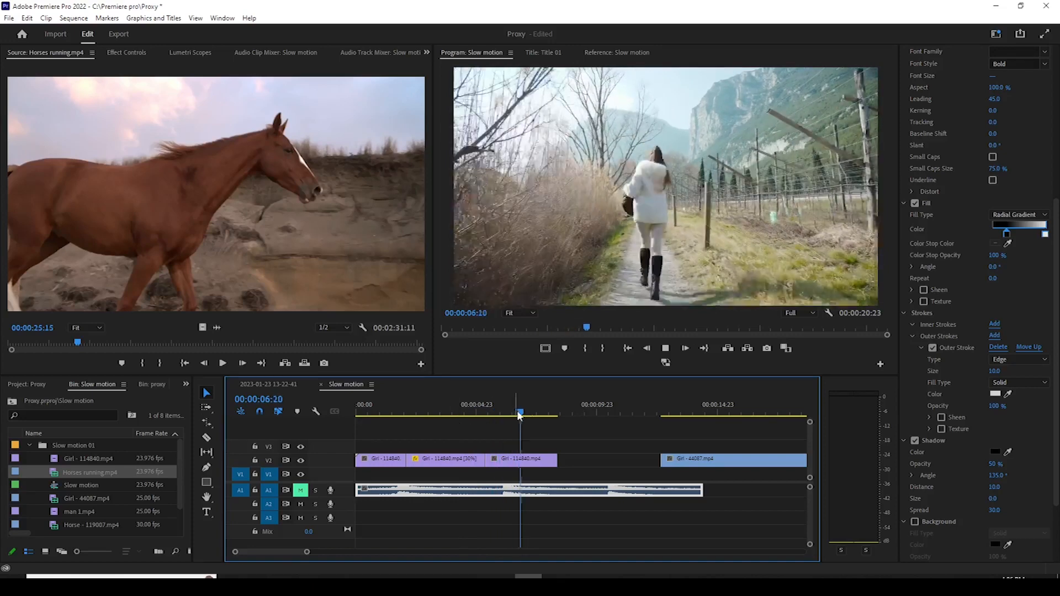
drag(530, 406, 385, 412)
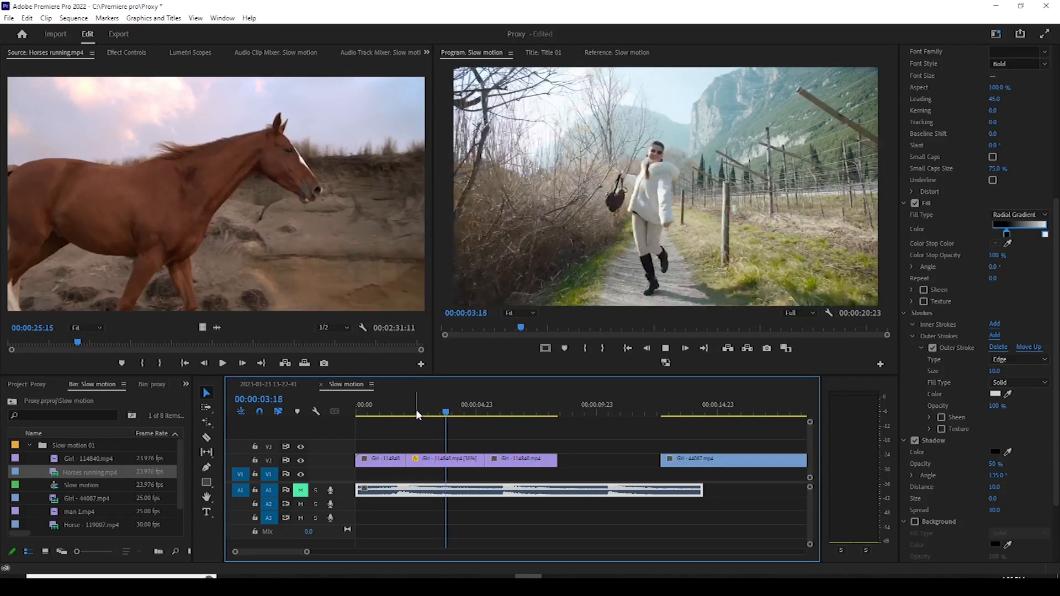
drag(497, 415, 385, 420)
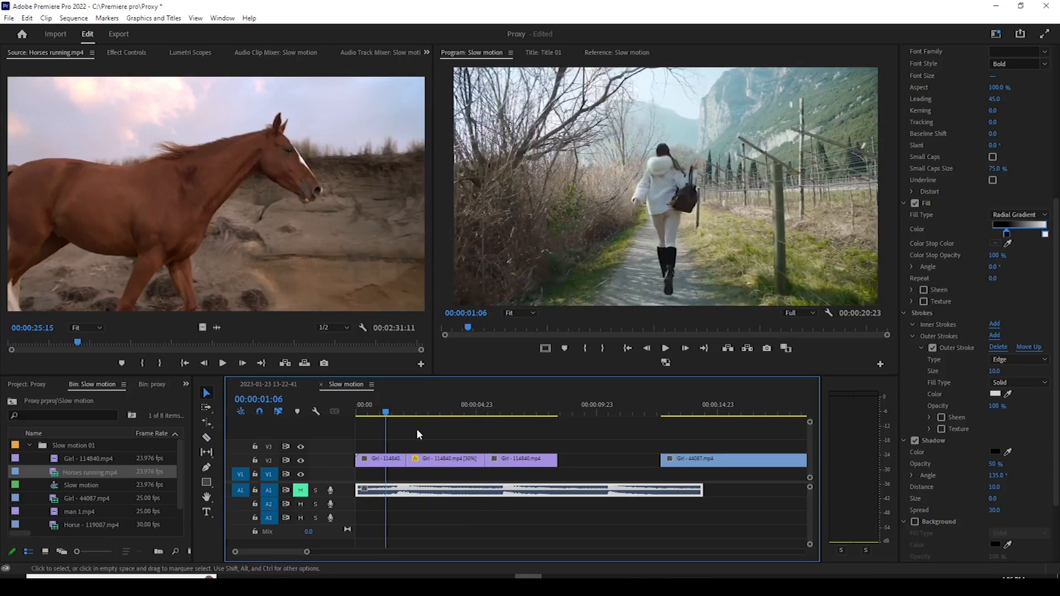
key(space)
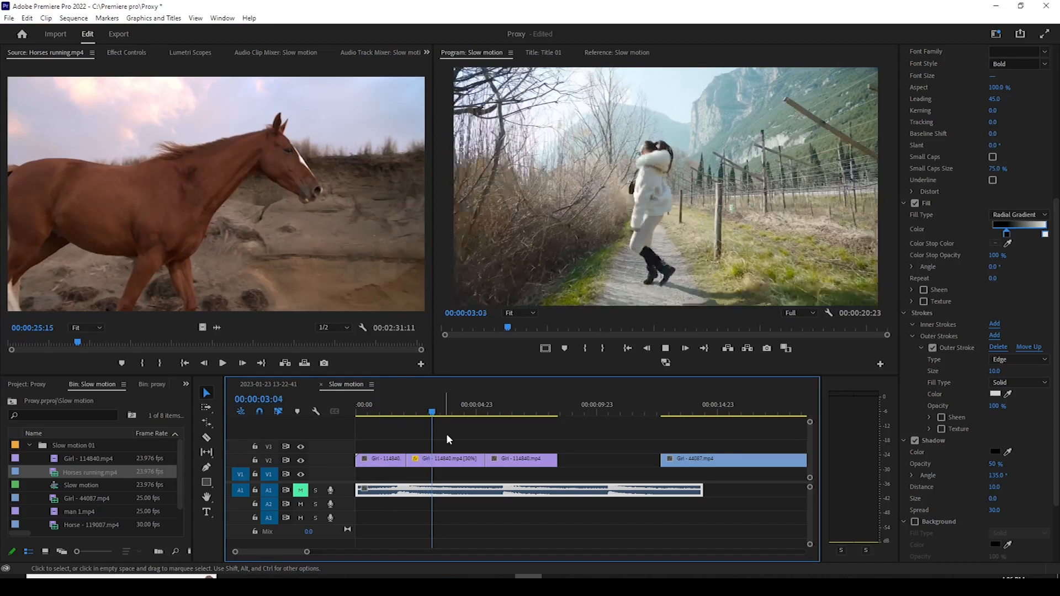
key(space)
drag(469, 411, 389, 416)
key(space)
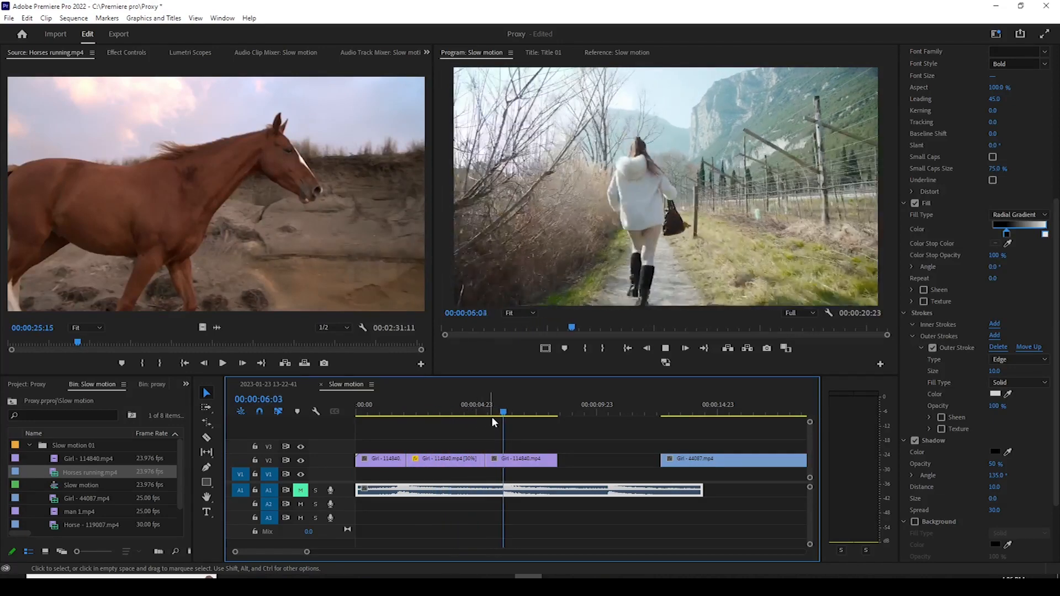
drag(504, 413, 396, 429)
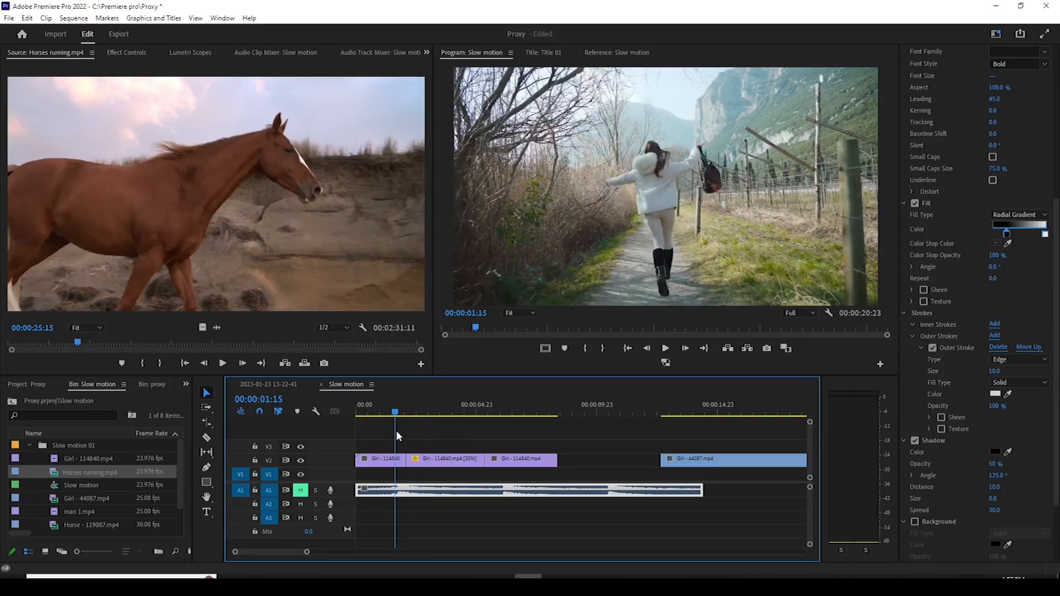
drag(396, 429, 477, 415)
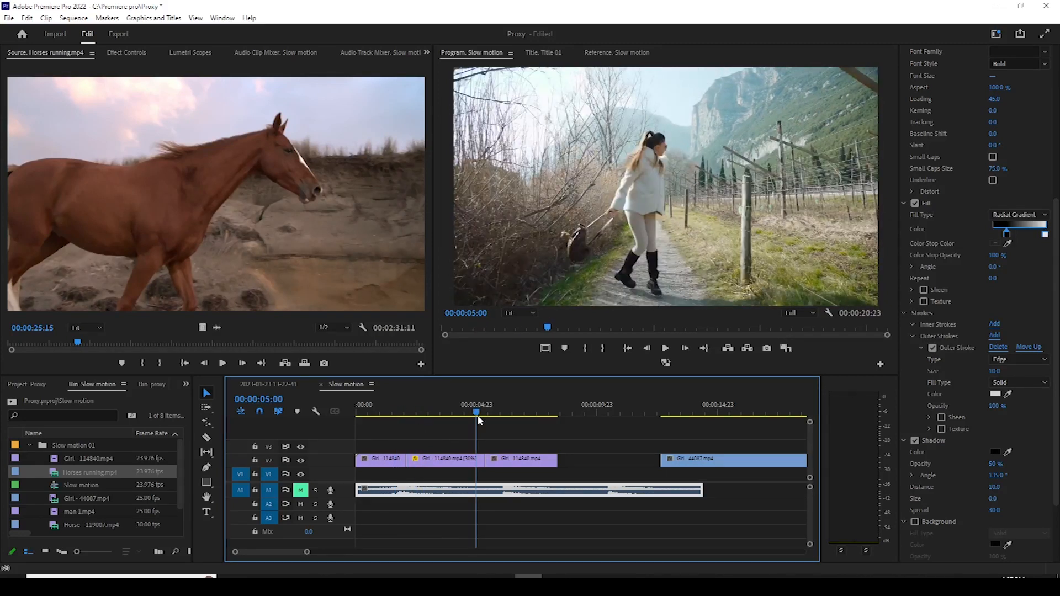
drag(478, 413, 396, 446)
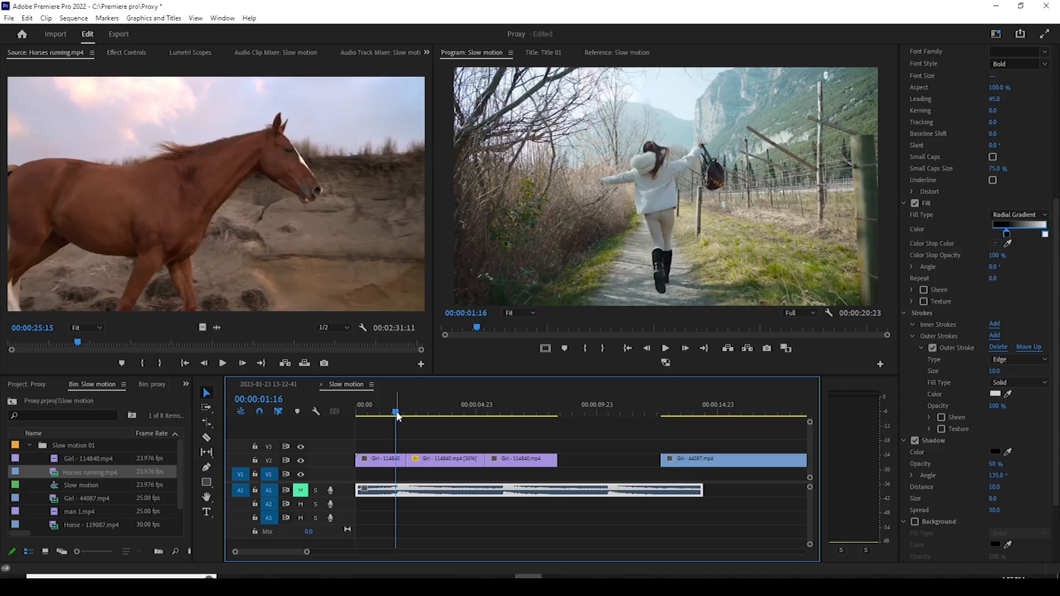
drag(398, 413, 412, 414)
drag(410, 414, 399, 414)
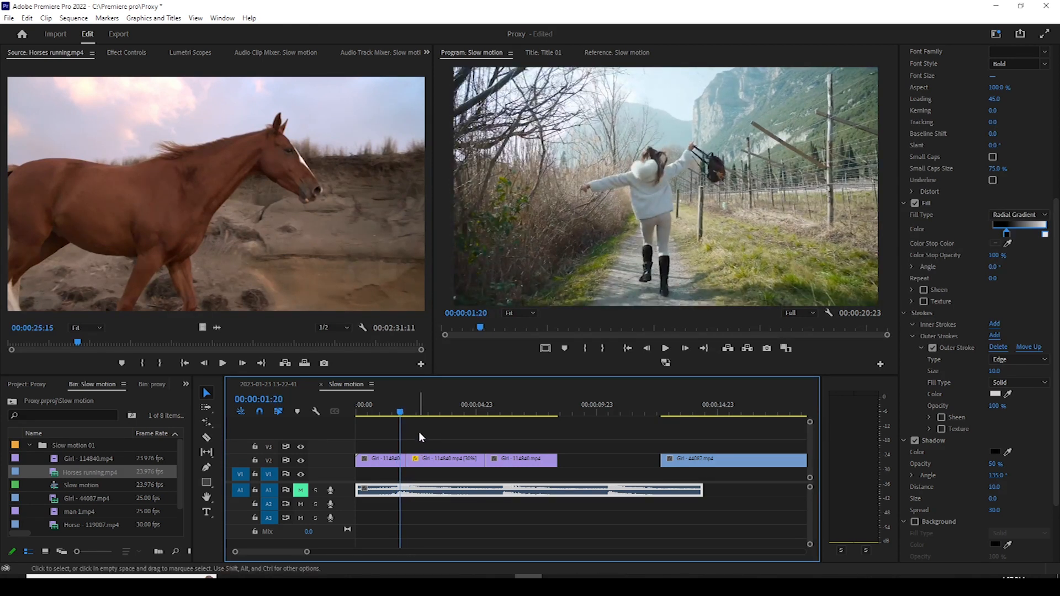
Undo the speed changes, segment moves and cuts on Girl - 114840.mp4 until it is one whole clip again.
key(ctrl+z)
key(ctrl+z)
key(ctrl+z)
key(ctrl+z)
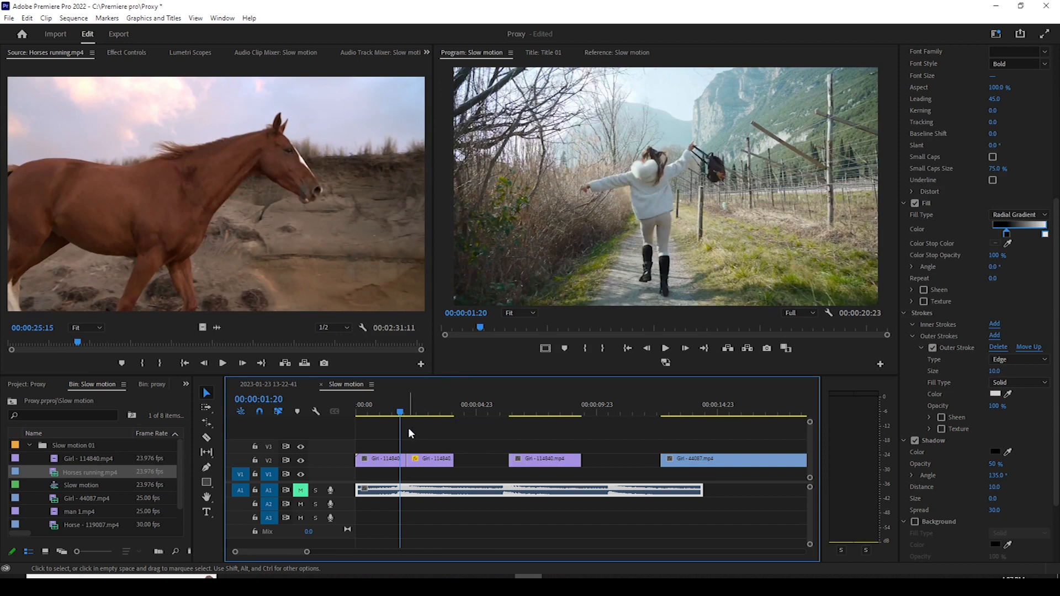
key(ctrl+z)
key(ctrl+z)
key(ctrl+z)
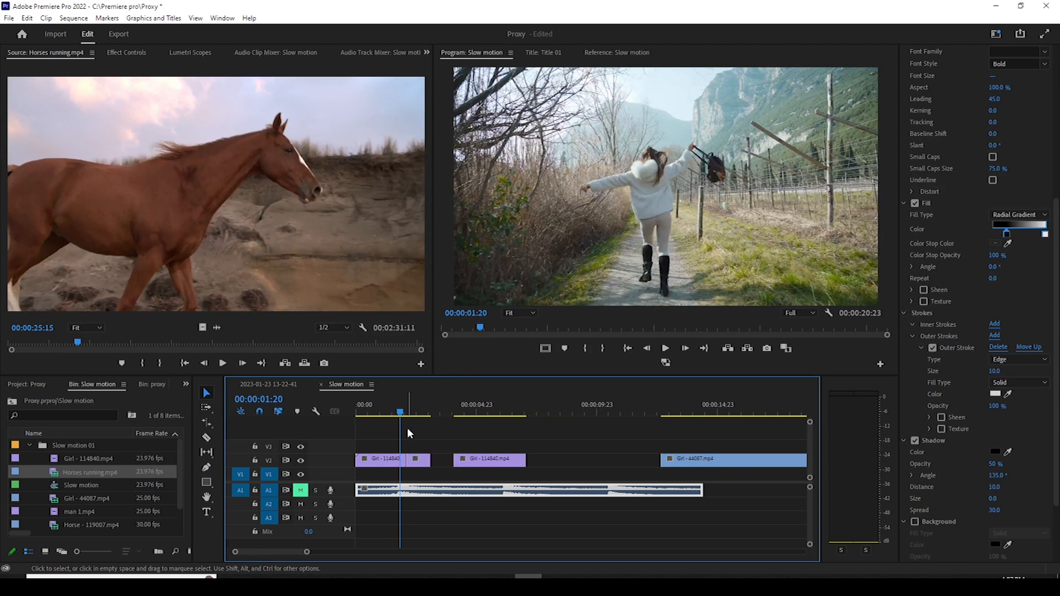
key(ctrl+z)
key(ctrl+z)
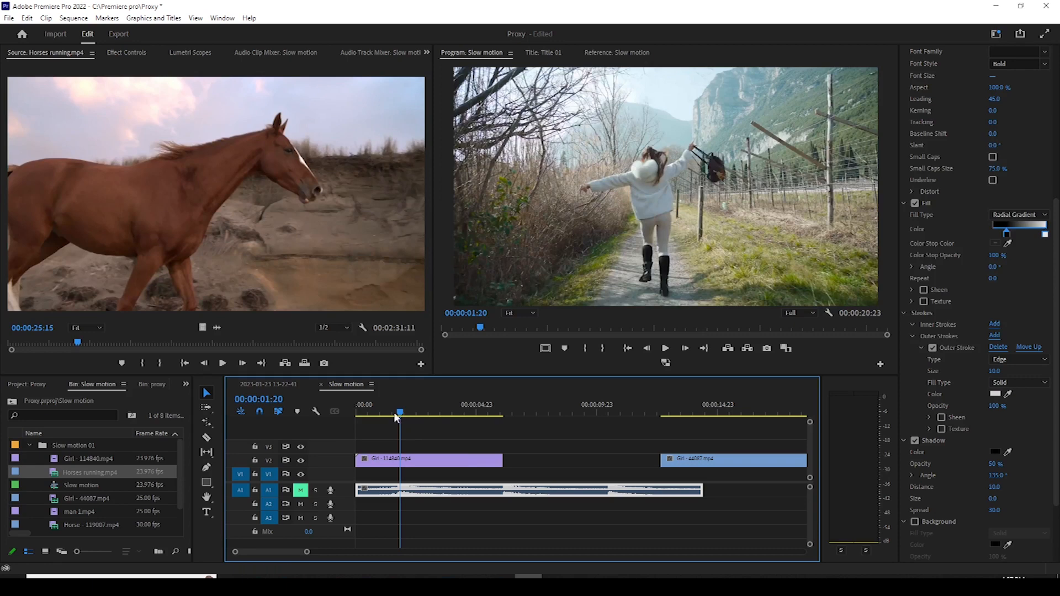
Play the uncut Girl - 114840.mp4 clip from the start of the sequence and return the playhead to 00:00:00:00.
drag(401, 413, 343, 409)
key(space)
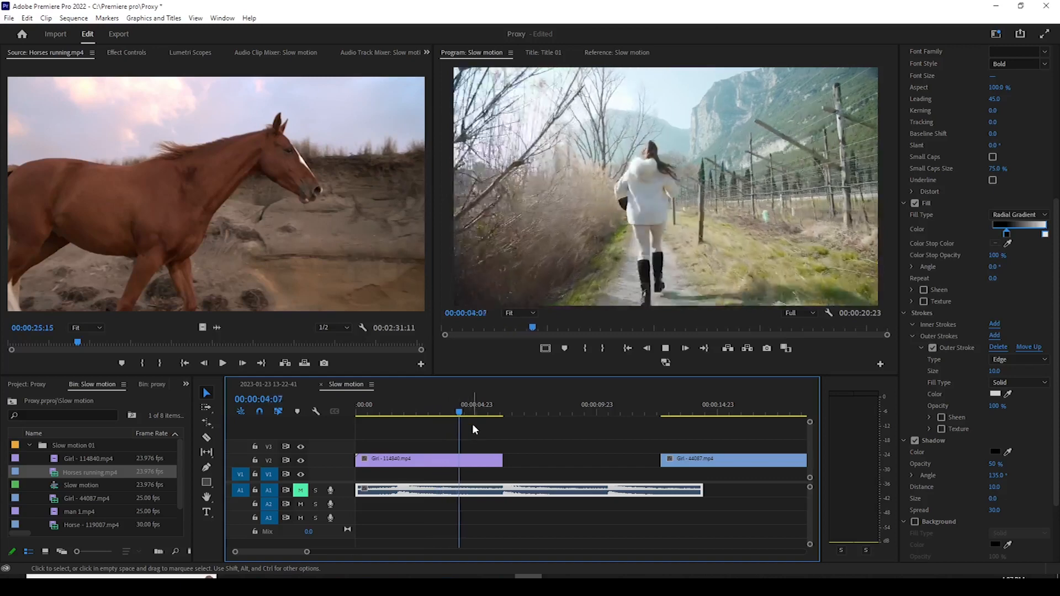
key(space)
drag(491, 412, 346, 429)
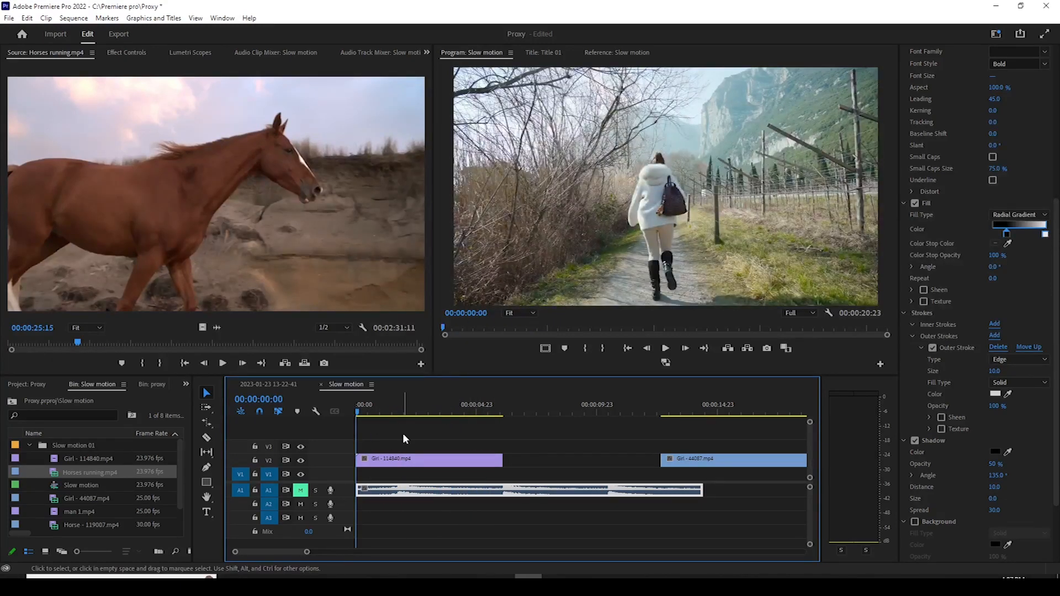
Expand video track V2 and magnify the timeline at the start of Girl - 114840.mp4 to expose the clip's fx badge.
double_click(343, 456)
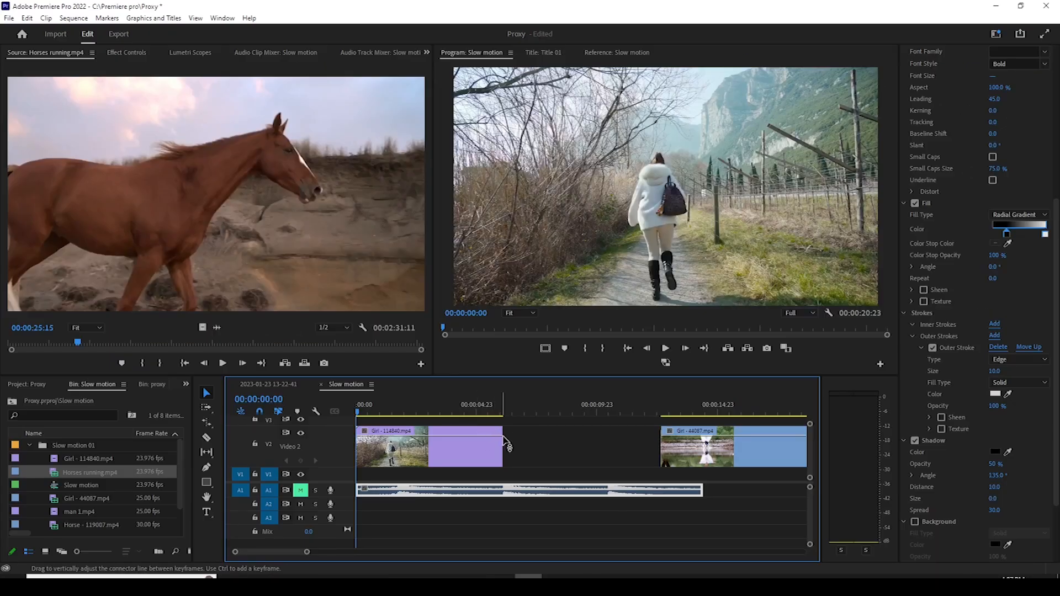
right_click(402, 434)
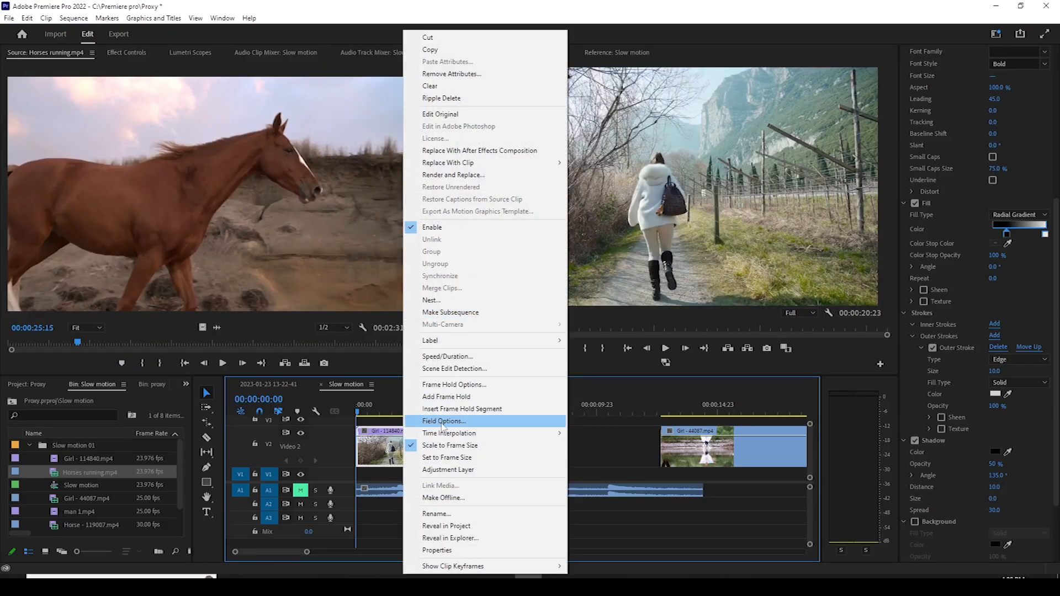
click(395, 424)
click(382, 414)
drag(383, 417, 363, 418)
key(=)
key(=)
key(Home)
key(=)
drag(343, 425, 343, 420)
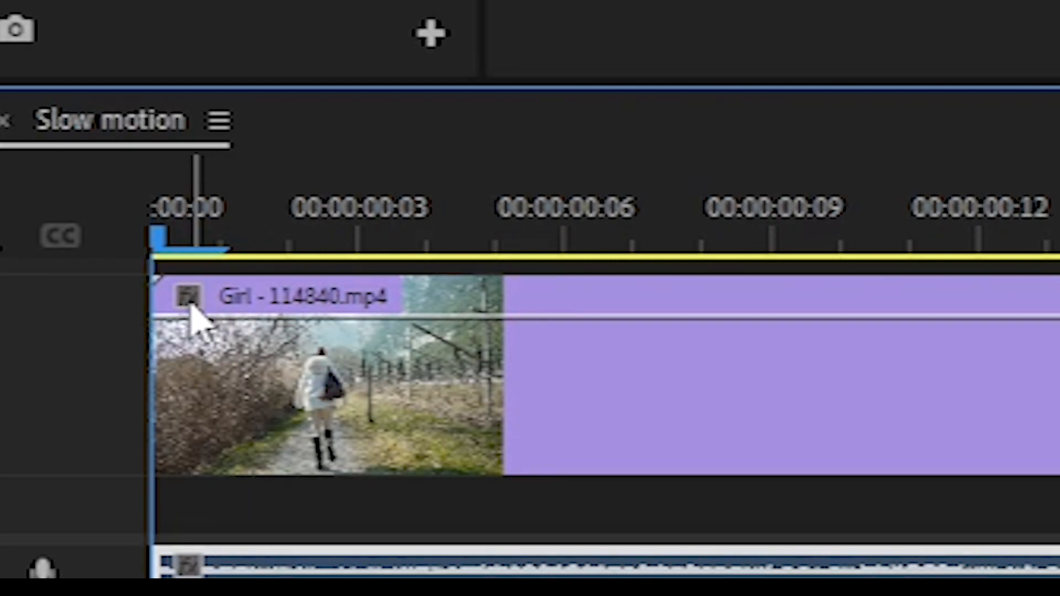
Display the Time Remapping Speed line on the Girl - 114840.mp4 clip instead of its opacity line.
click(189, 301)
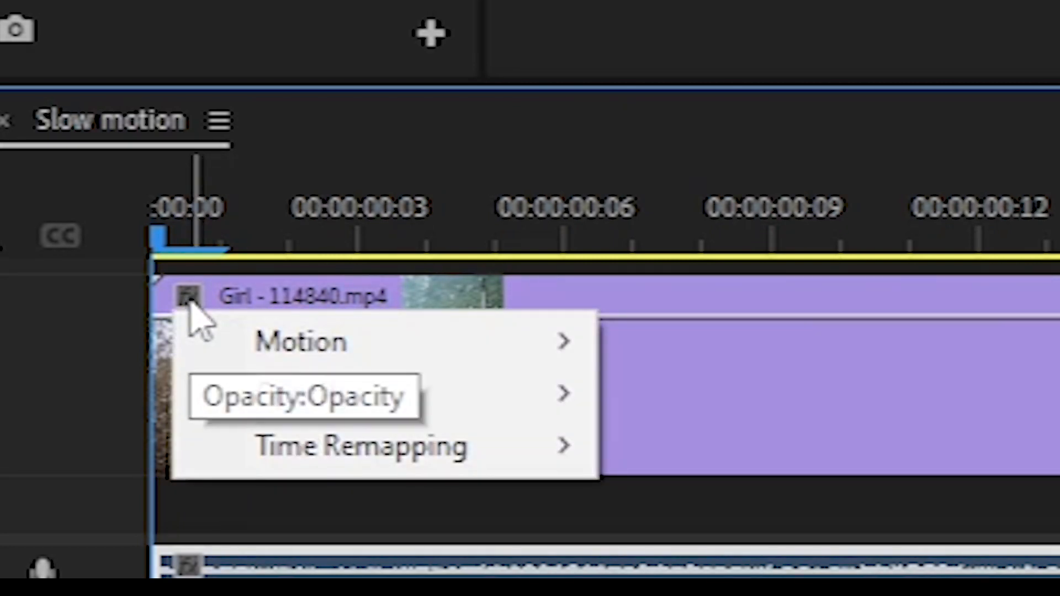
mouse_move(267, 337)
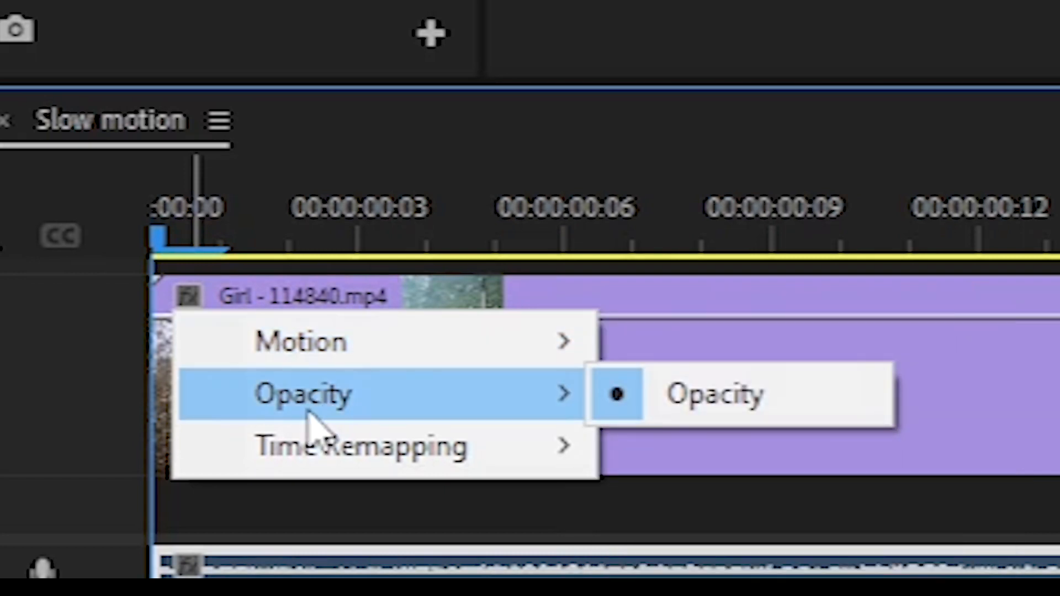
mouse_move(345, 465)
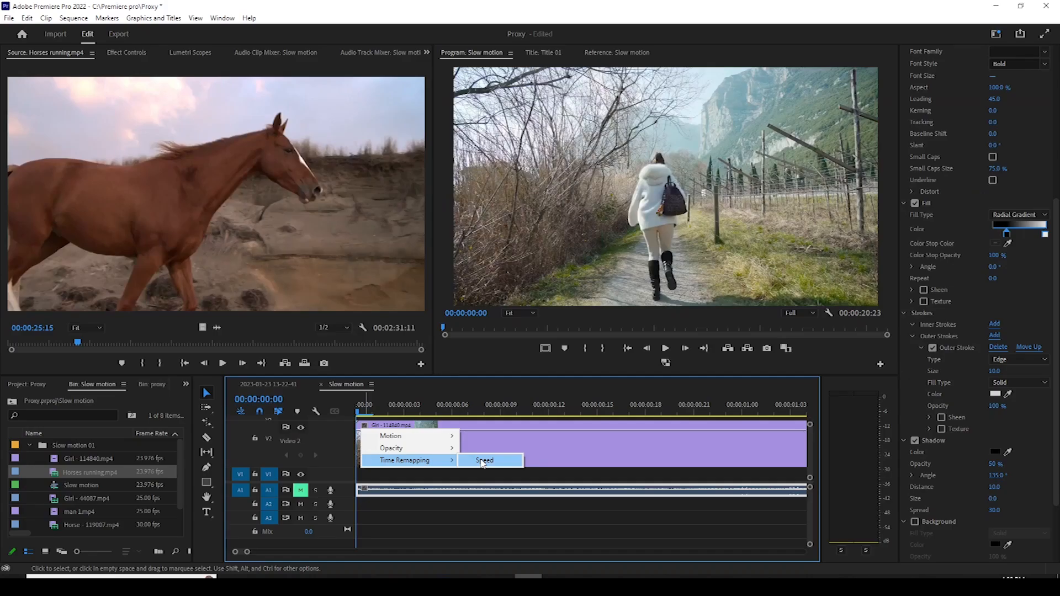
click(690, 450)
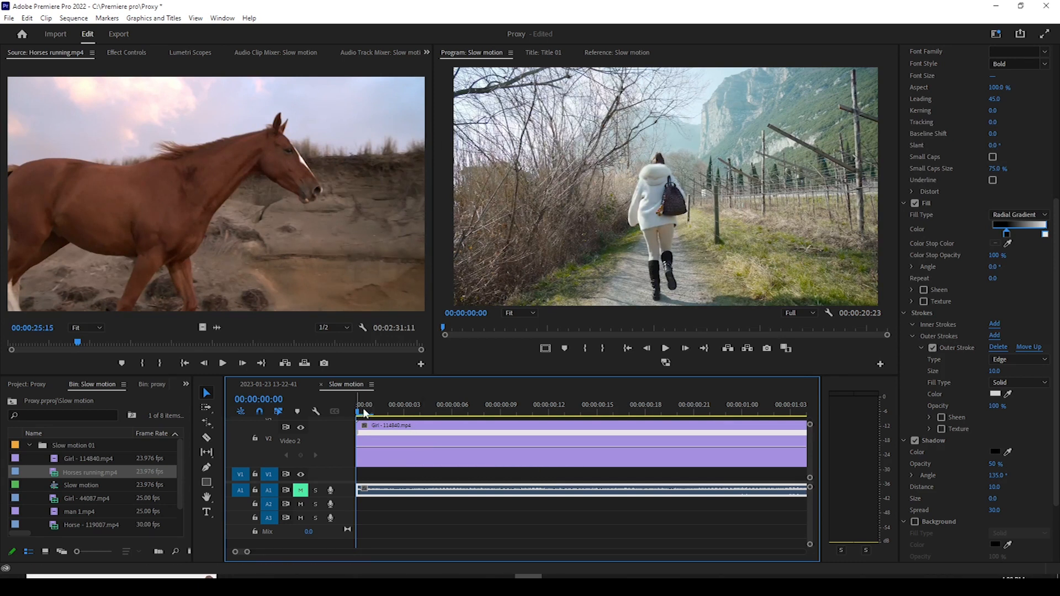
Add a speed keyframe to Girl - 114840.mp4 at 00:00:02:00.
drag(375, 418, 603, 413)
key(minus)
key(minus)
key(minus)
drag(388, 411, 452, 366)
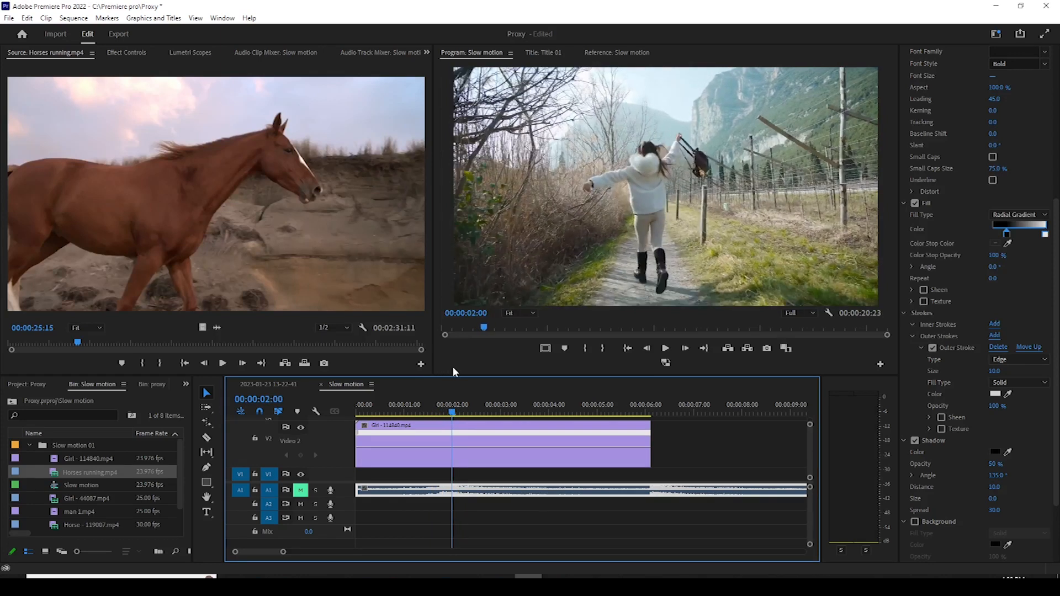
click(453, 450)
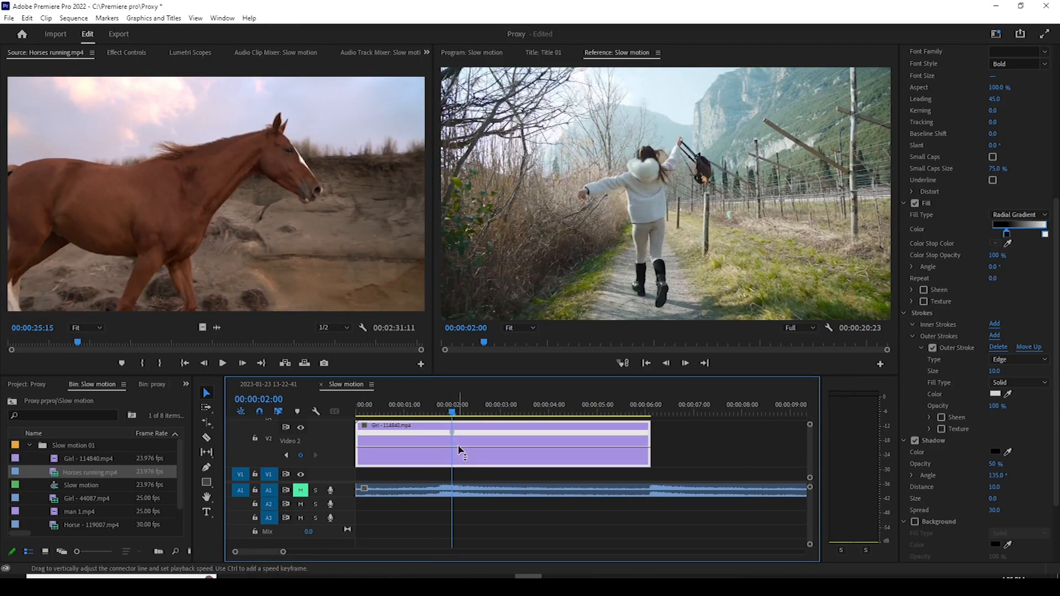
key(equal)
key(equal)
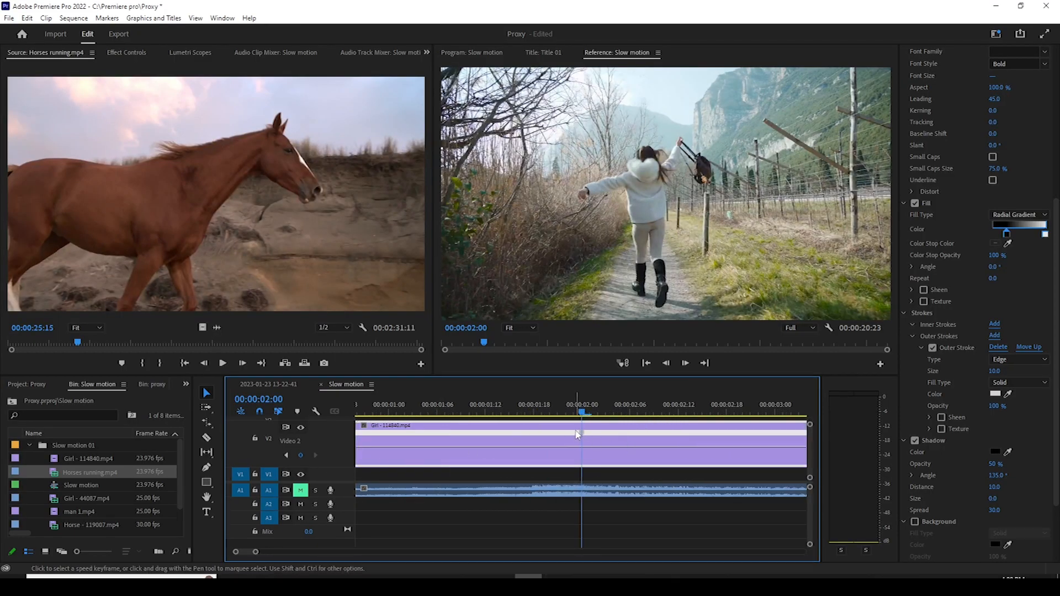
key(minus)
key(minus)
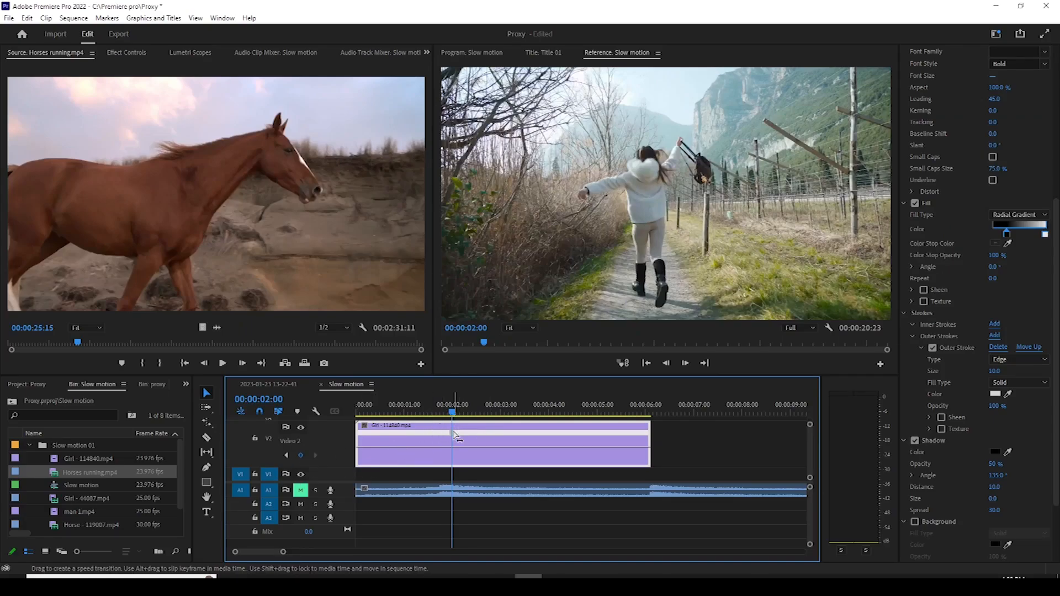
Add a second speed keyframe to Girl - 114840.mp4 at 00:00:03:02.
drag(454, 415, 508, 424)
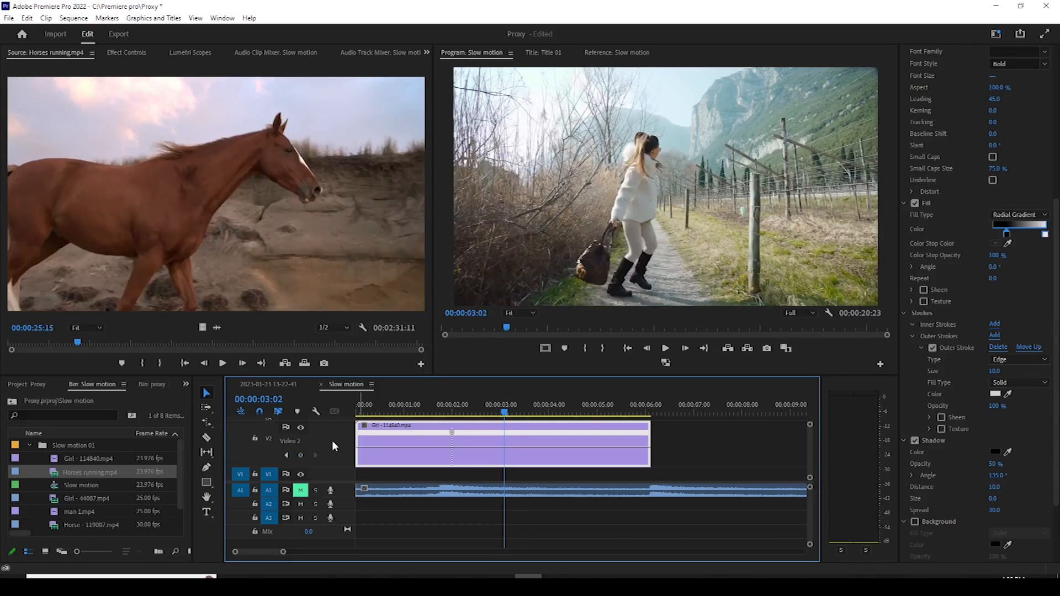
click(301, 456)
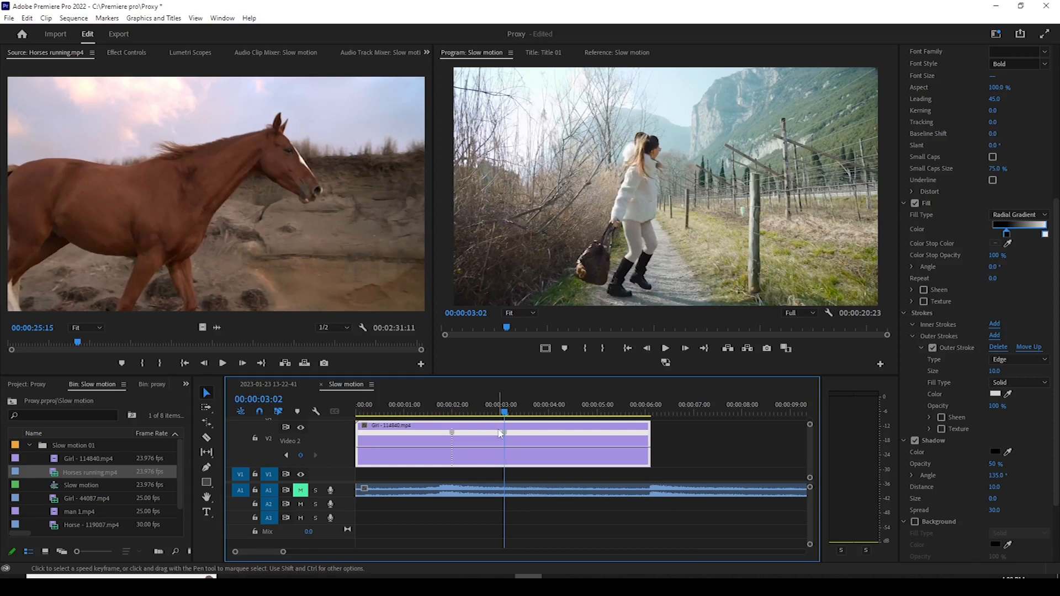
key(ctrl+z)
mouse_move(496, 415)
mouse_down()
mouse_move(468, 419)
mouse_move(507, 427)
mouse_up()
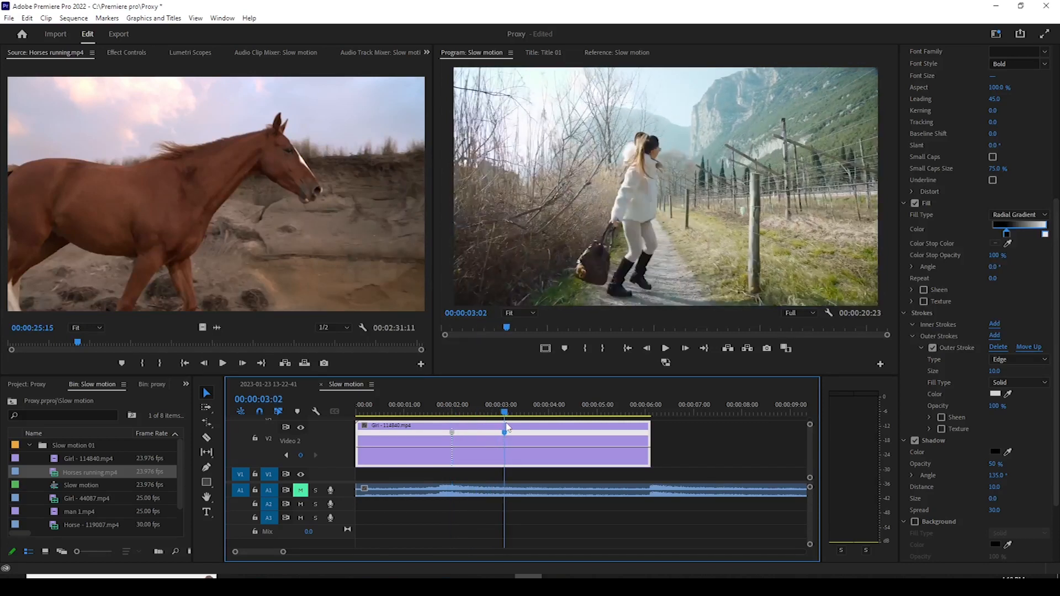
Return the playhead to 00:00:02:00 and raise the speed of the section between the two keyframes above 100%.
drag(506, 424, 454, 431)
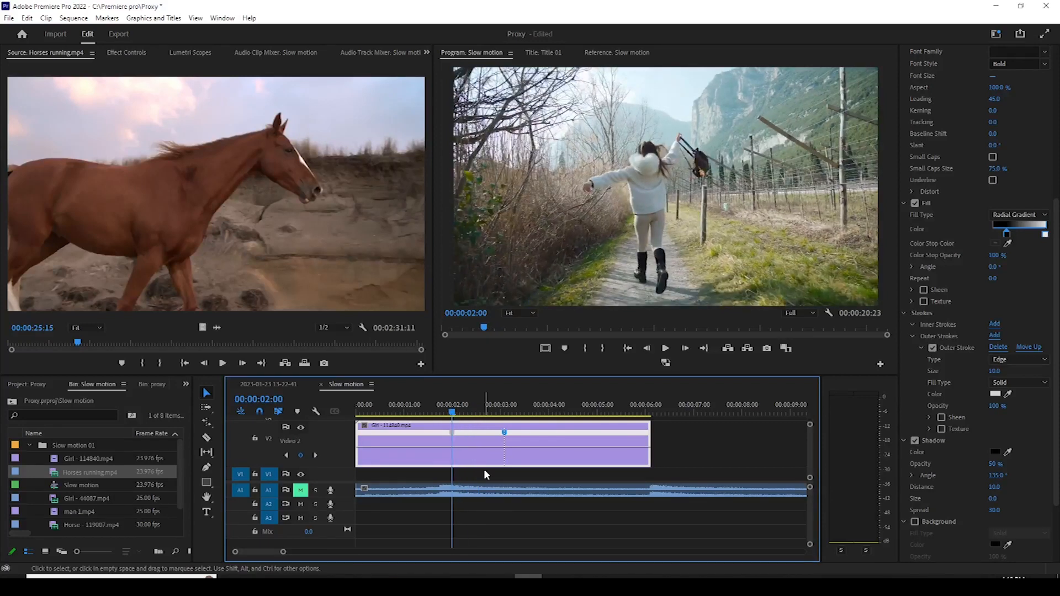
key(=)
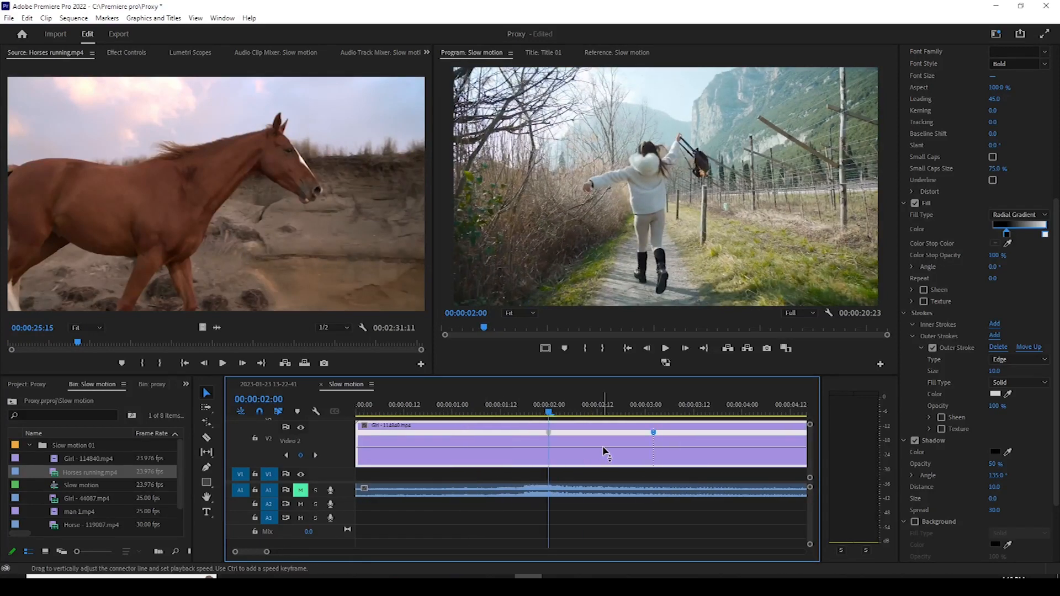
key(backslash)
key(backslash)
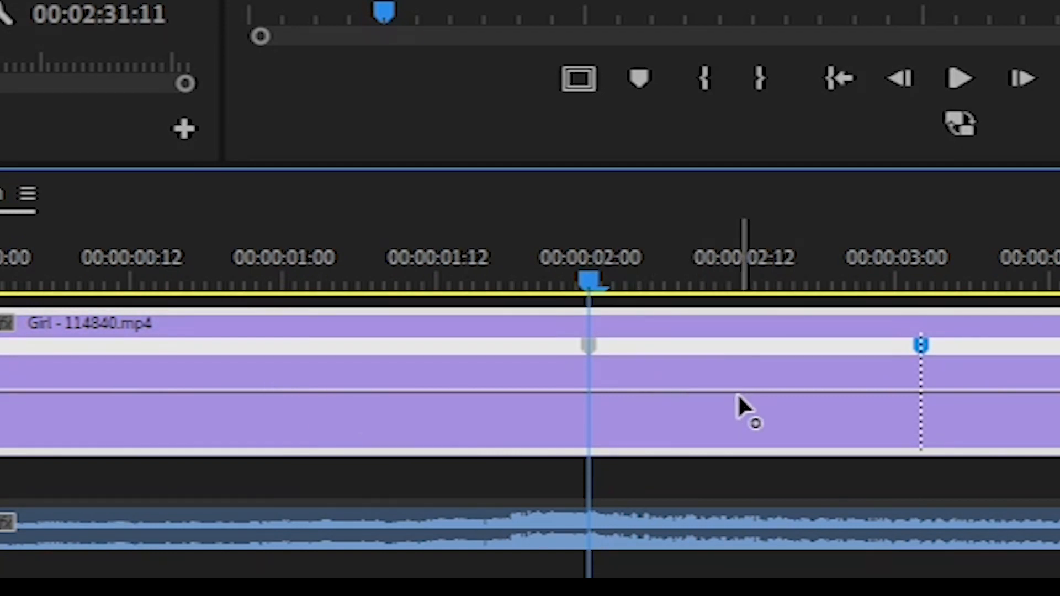
drag(737, 396, 754, 371)
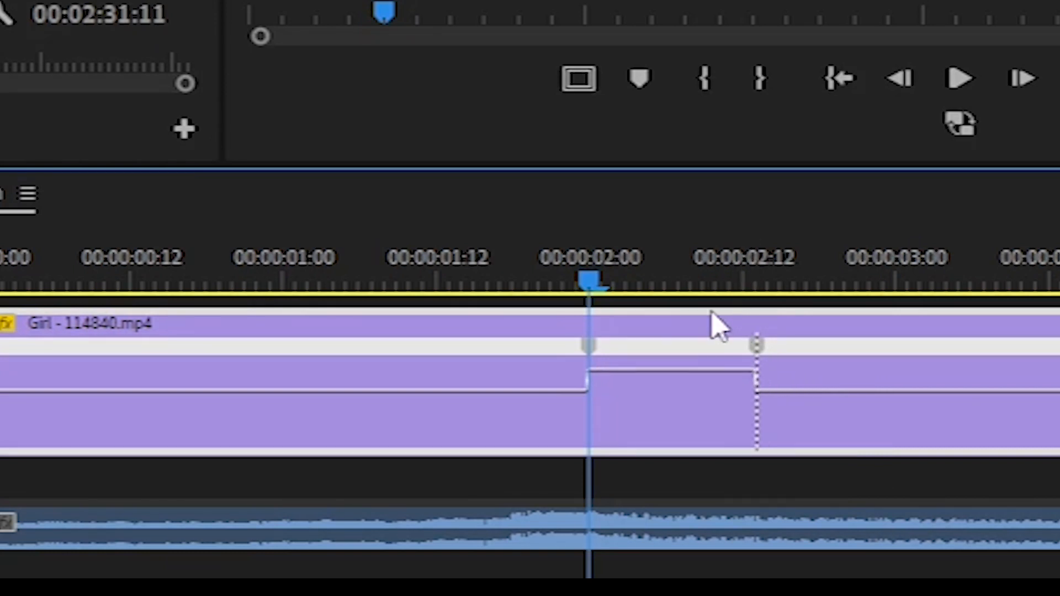
Play and scrub across the sped-up section between the two keyframes to examine how the speed changes.
drag(596, 282, 552, 281)
key(space)
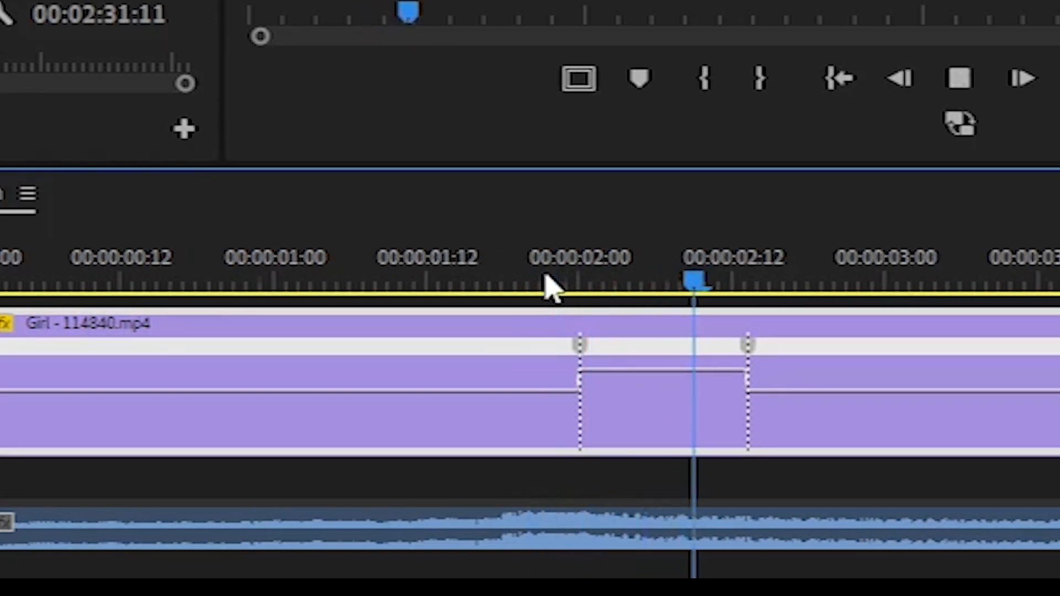
key(space)
drag(664, 284, 339, 319)
key(space)
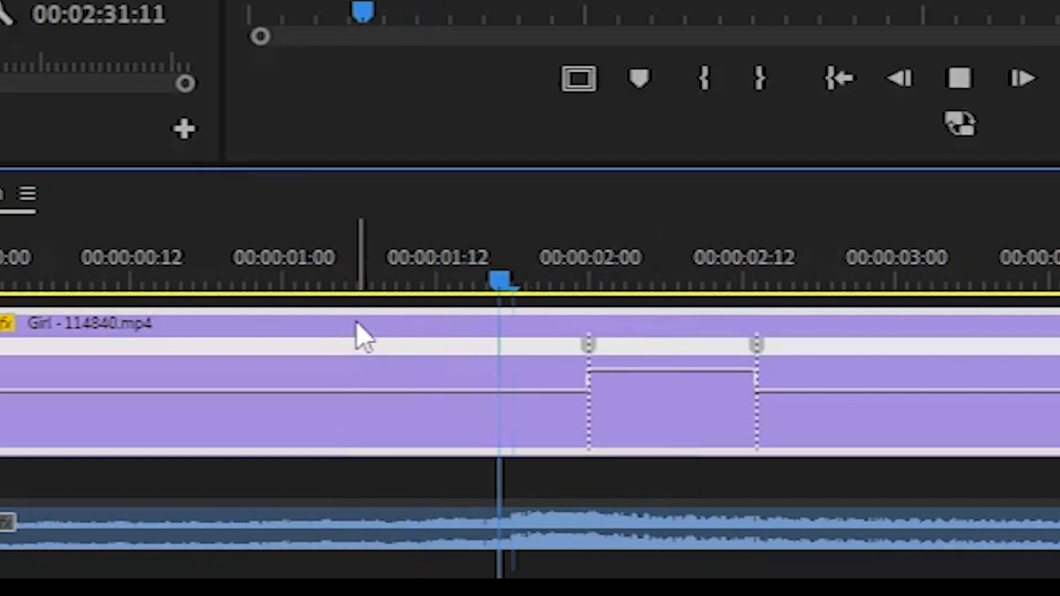
key(space)
click(299, 284)
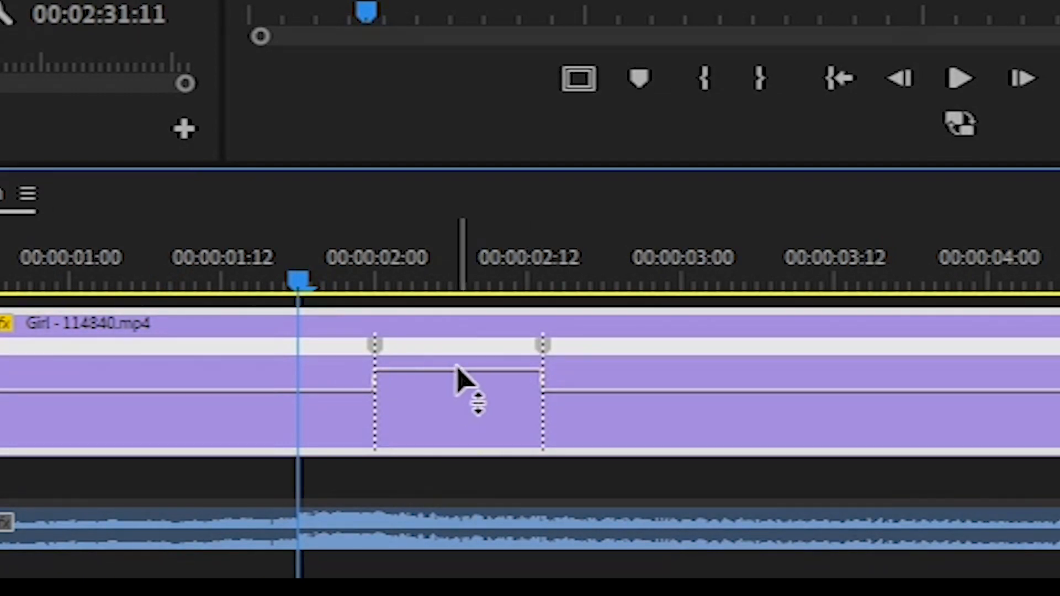
Lower the speed of the section between the two keyframes well below 100% for slow motion and play it back.
drag(464, 381, 565, 385)
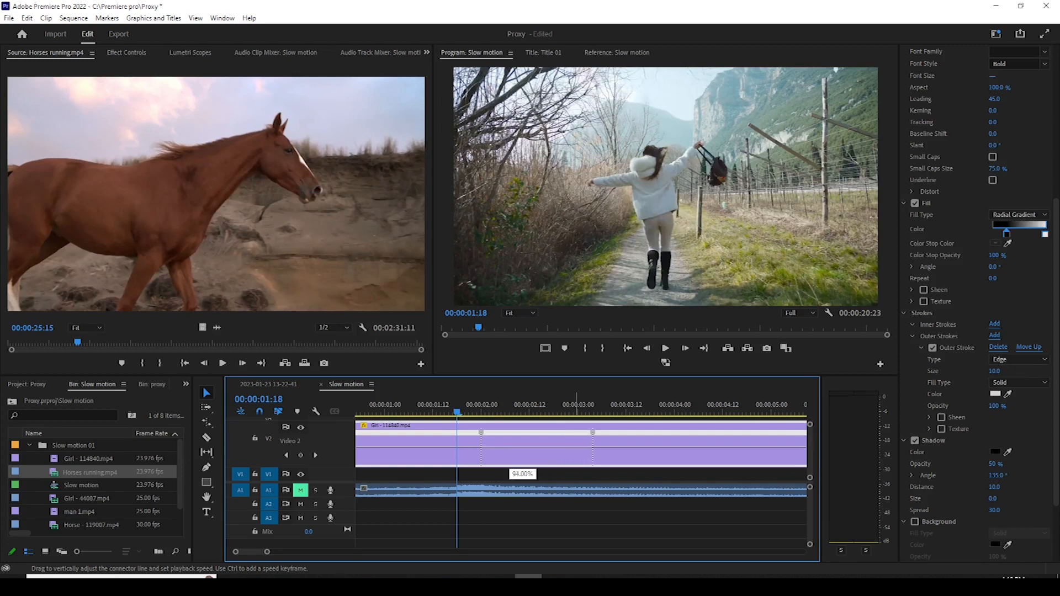
drag(523, 450, 522, 452)
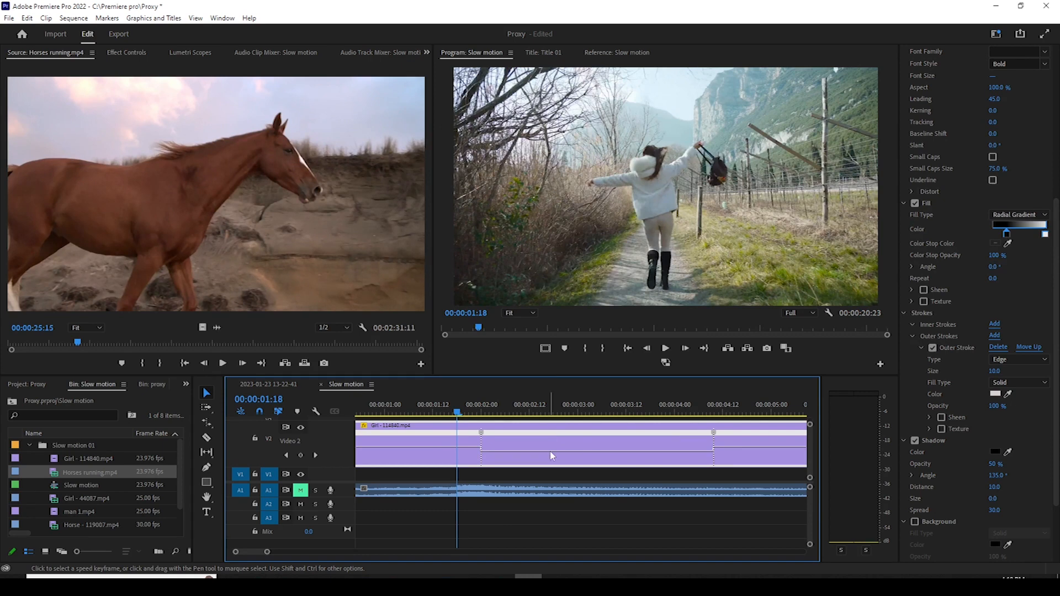
key(space)
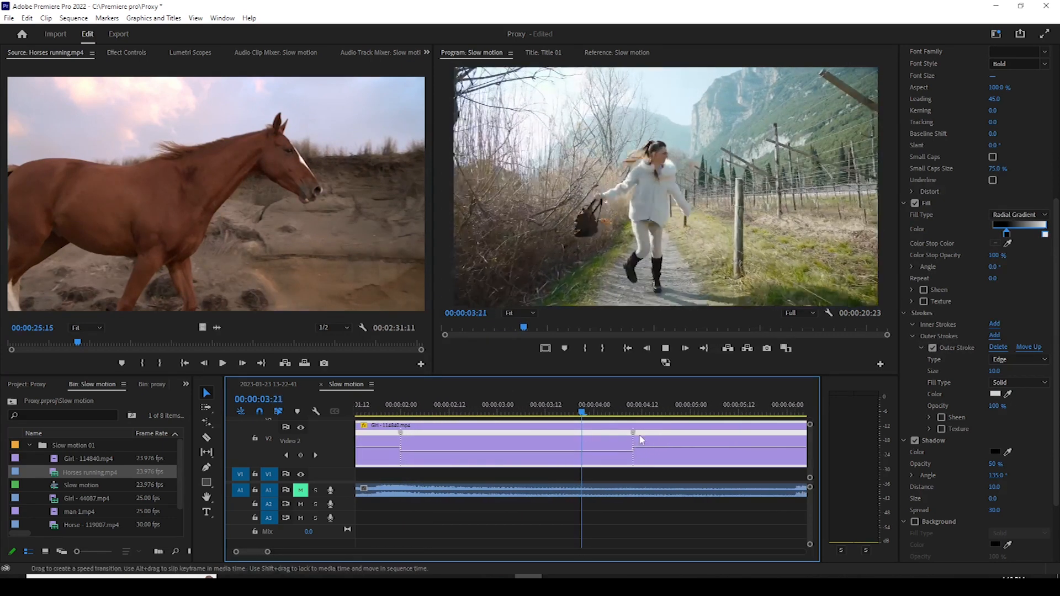
key(space)
Play and scrub the whole clip again to examine the abrupt change into and out of the slow-motion section.
key(minus)
key(minus)
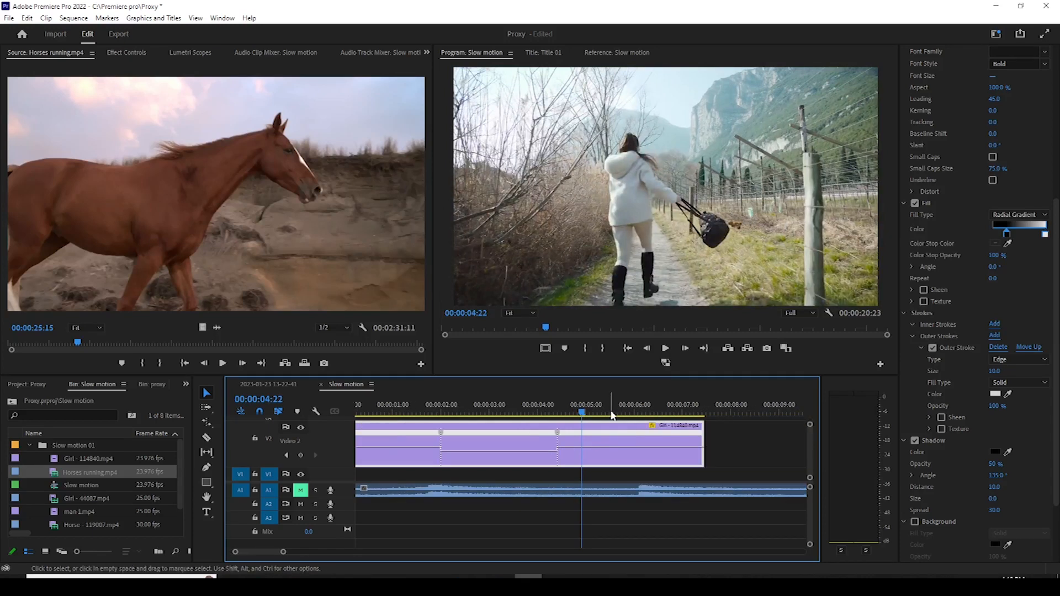
drag(421, 416, 378, 415)
key(space)
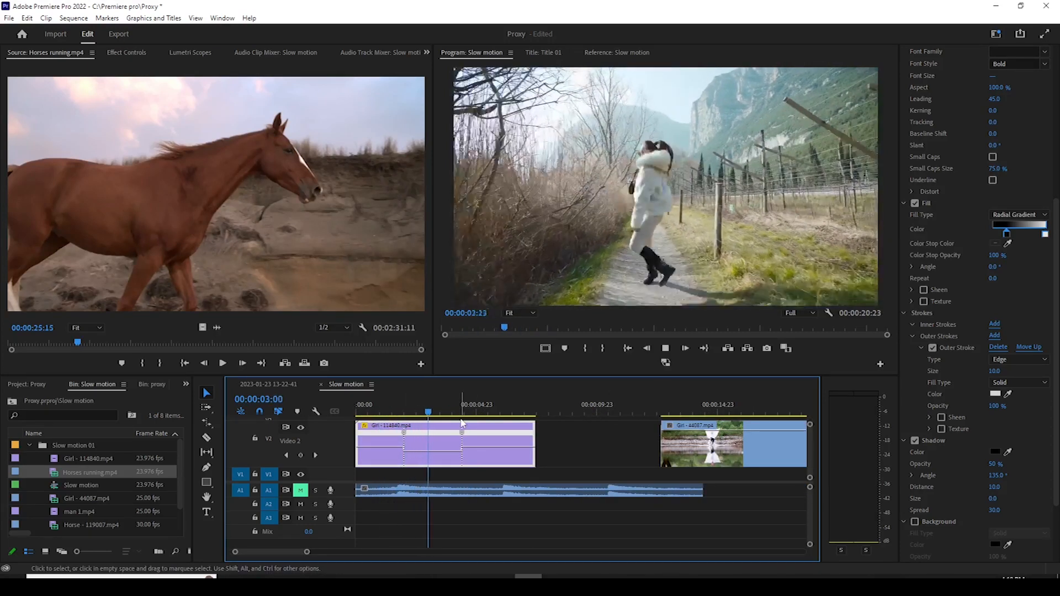
click(470, 404)
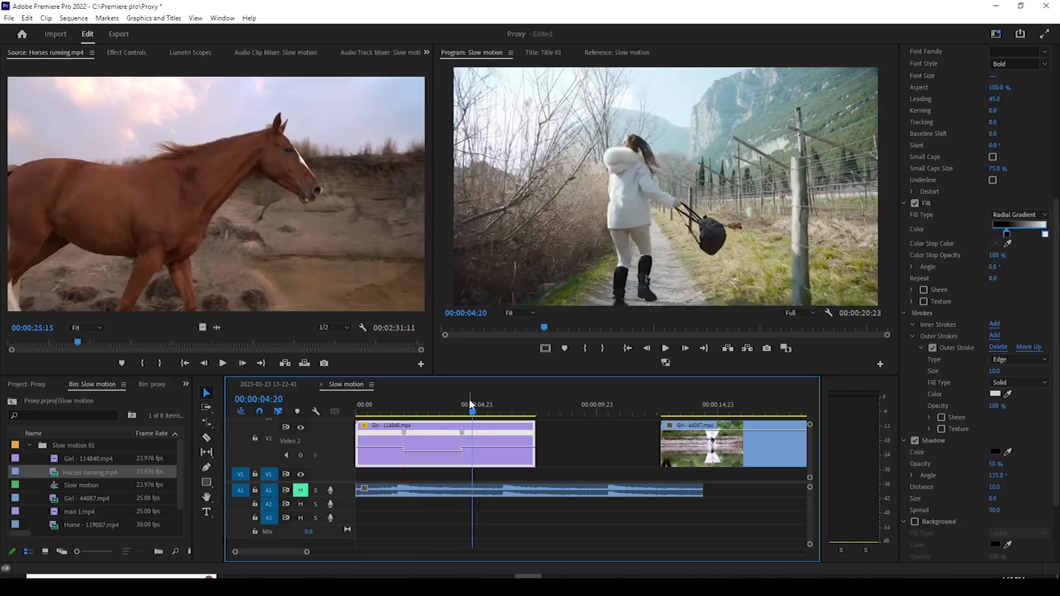
drag(474, 410, 403, 409)
key(space)
Split the first speed keyframe at 00:00:02:00 into a gradual speed ramp ending at about 00:00:02:09.
key(equal)
key(equal)
key(equal)
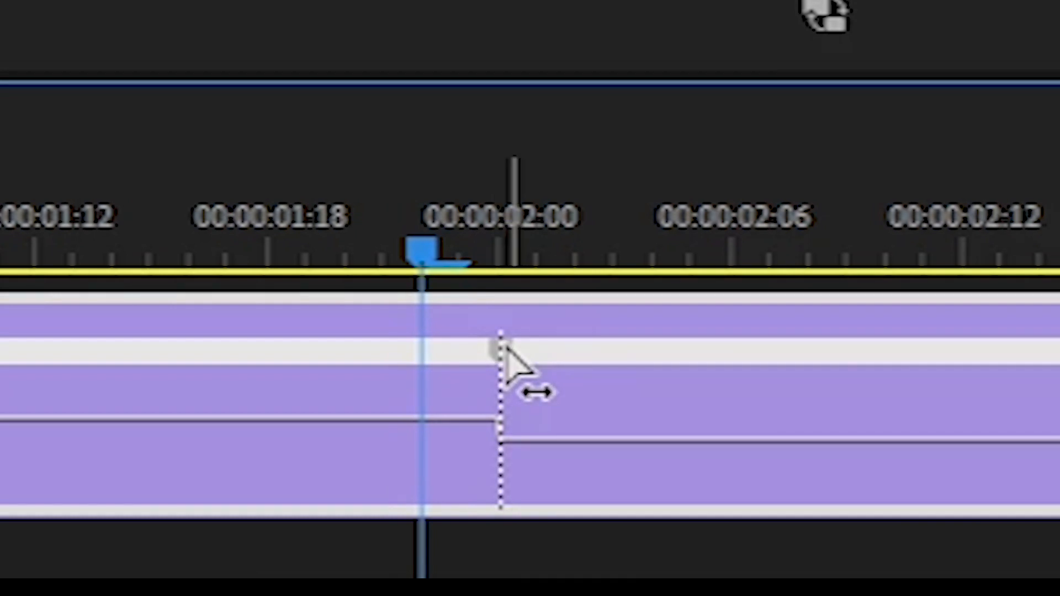
drag(505, 349, 832, 376)
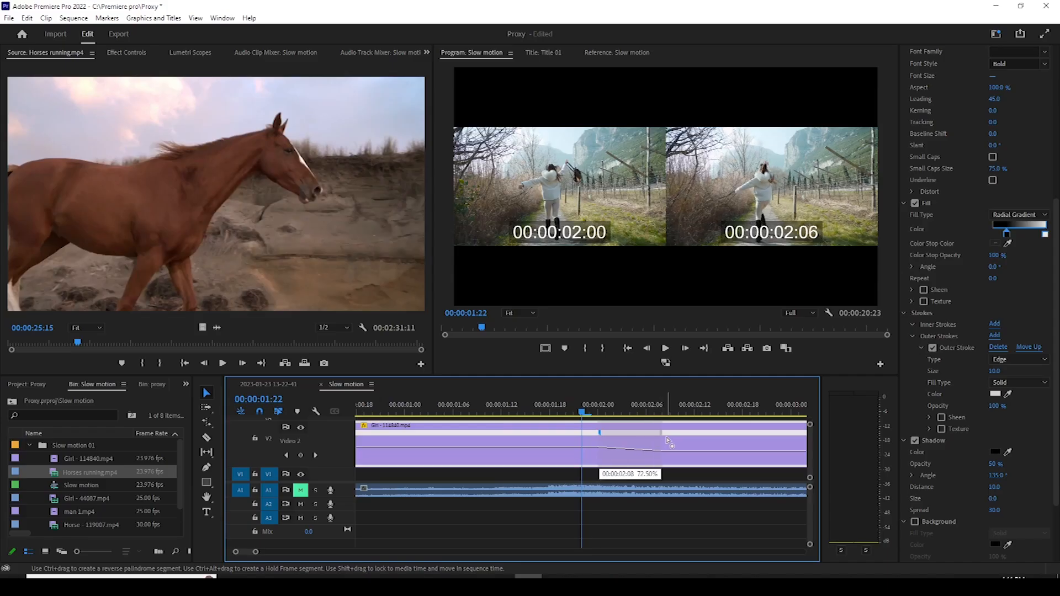
drag(668, 440, 679, 441)
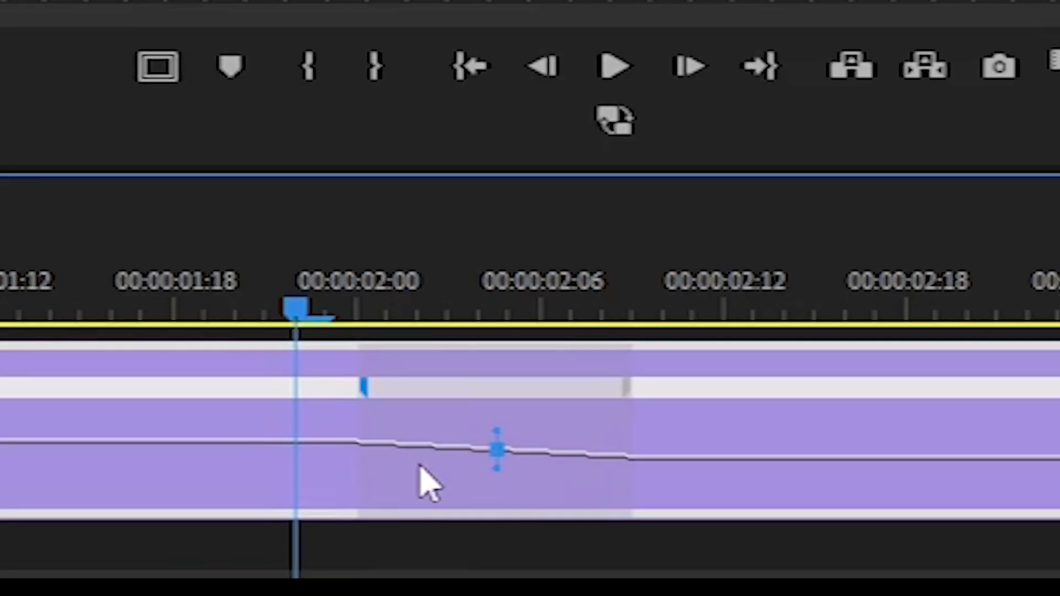
Tilt the handle in the middle of the first speed ramp to bend it into a smooth ease curve.
drag(357, 296, 479, 323)
key(equal)
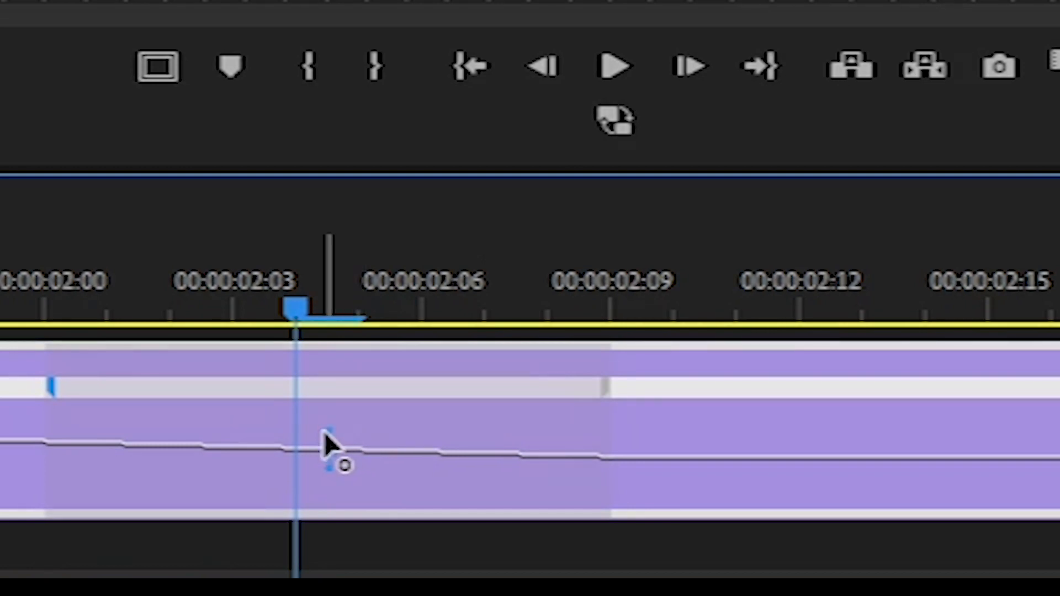
drag(329, 432, 77, 386)
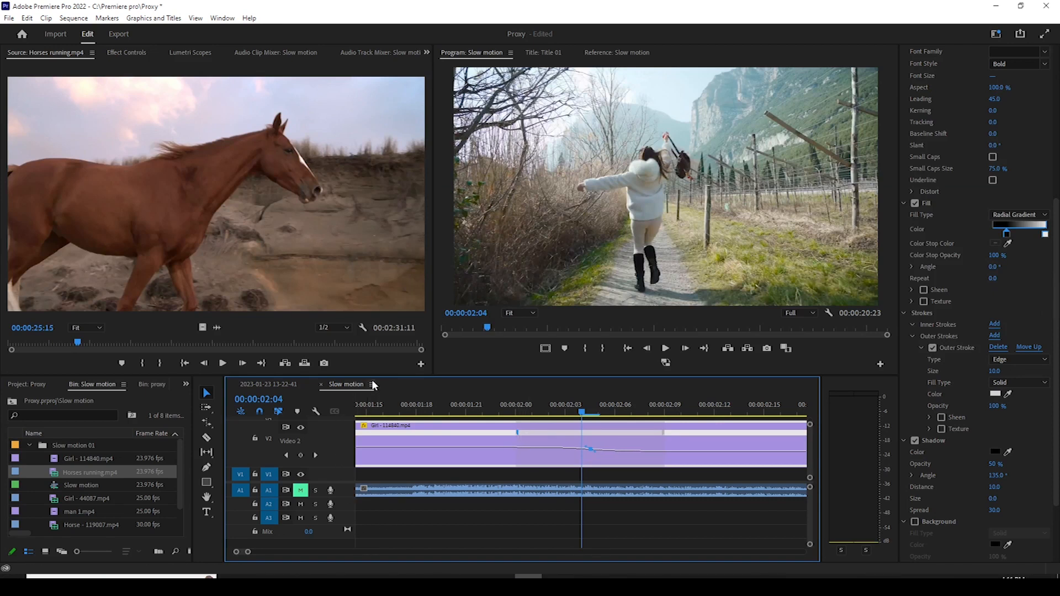
Enlarge the timeline area and track V2's height, and steepen the ease curve of the first speed ramp.
drag(374, 380, 361, 315)
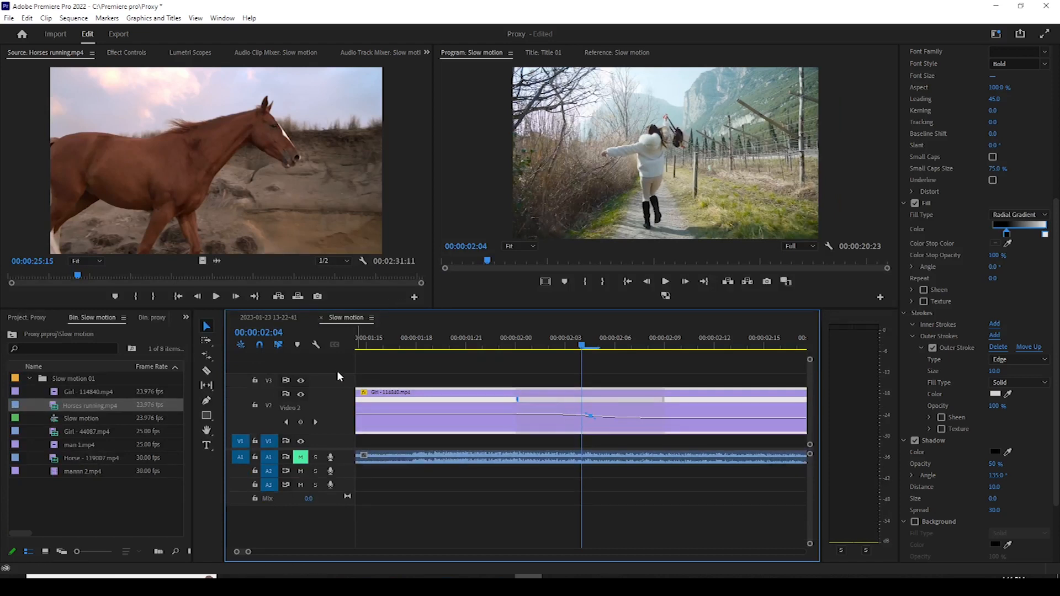
drag(338, 372, 342, 367)
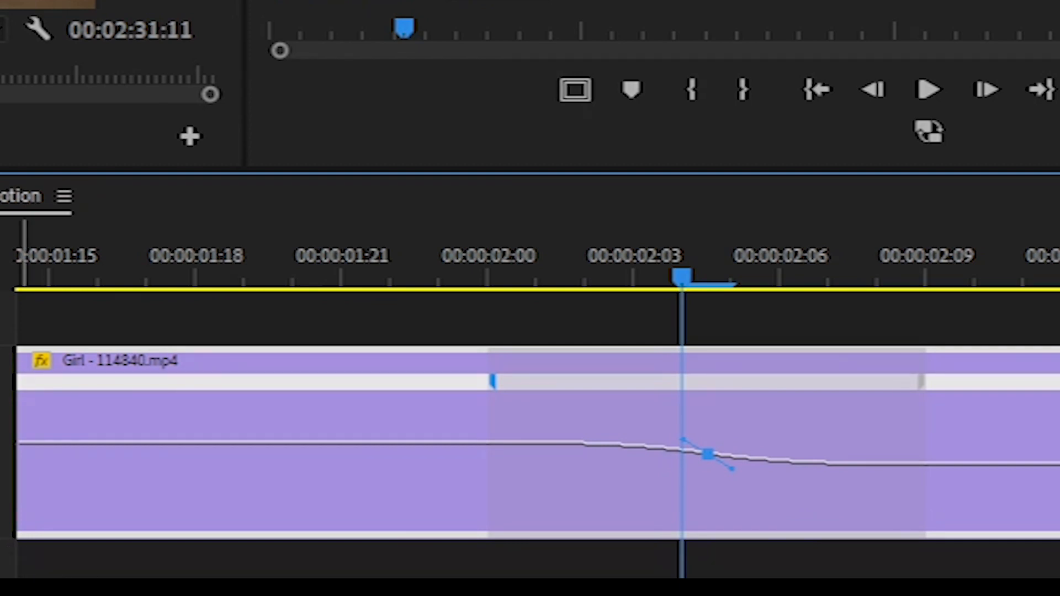
drag(2, 346, 3, 315)
drag(672, 423, 599, 400)
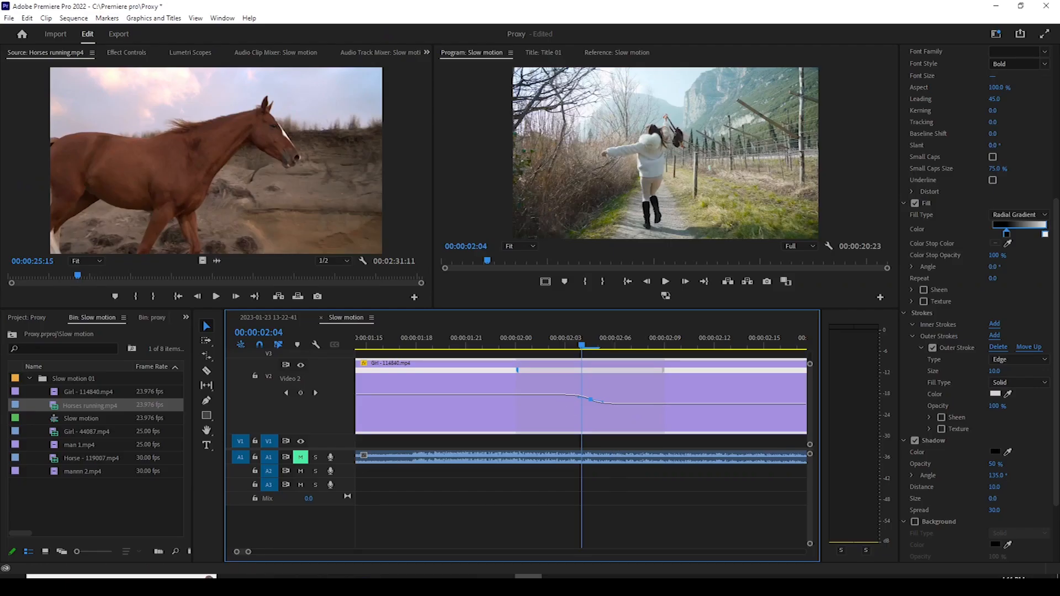
Split the second speed keyframe near 00:00:04:05 into a ramp ending at about 00:00:04:21 and ease its curve.
key(minus)
key(minus)
key(minus)
key(minus)
drag(434, 343, 463, 345)
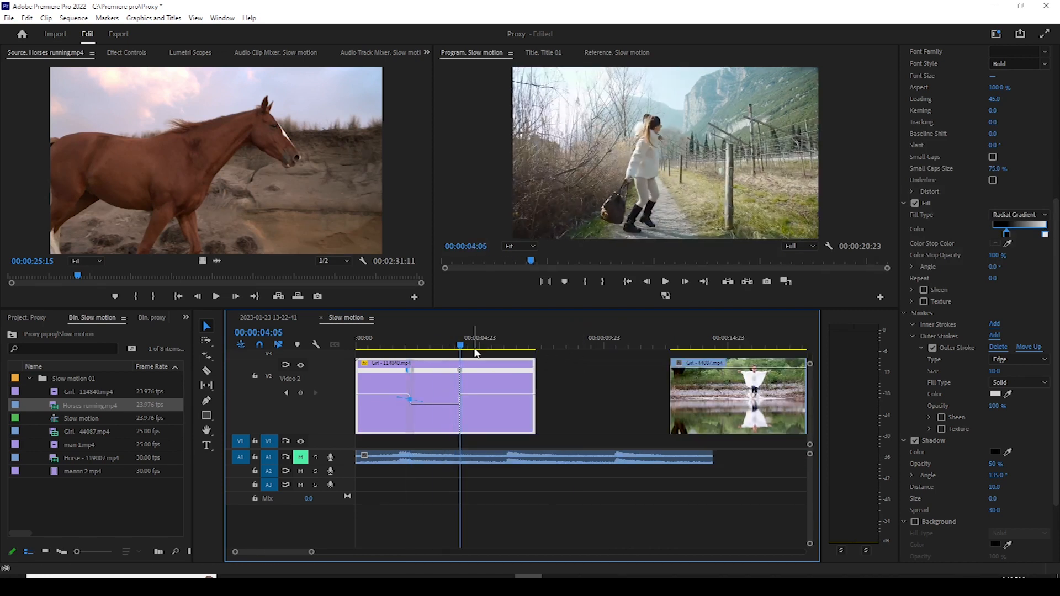
key(equal)
key(equal)
key(equal)
drag(578, 368, 723, 378)
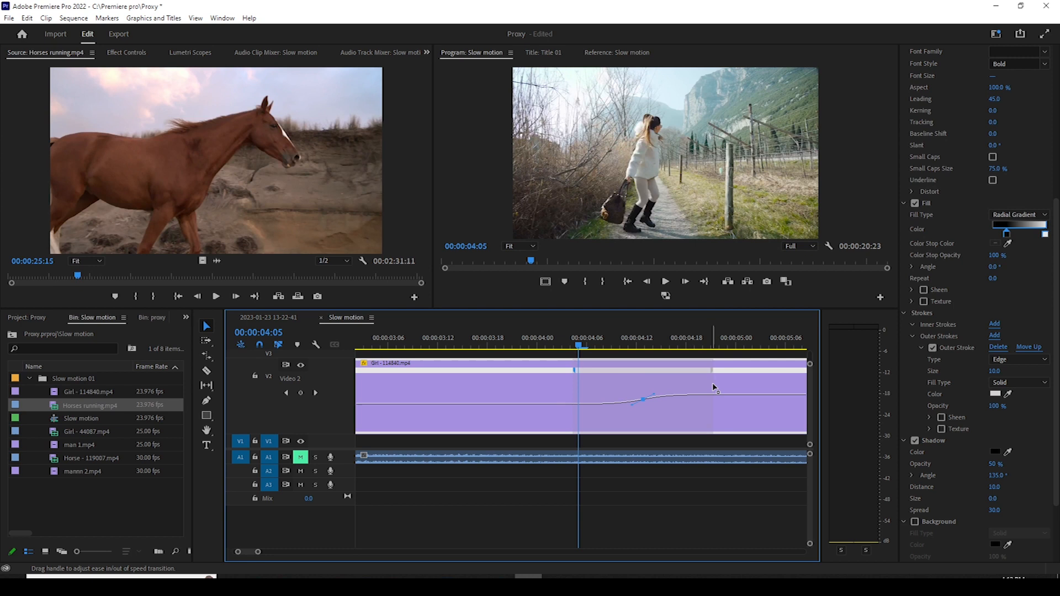
key(minus)
key(minus)
key(minus)
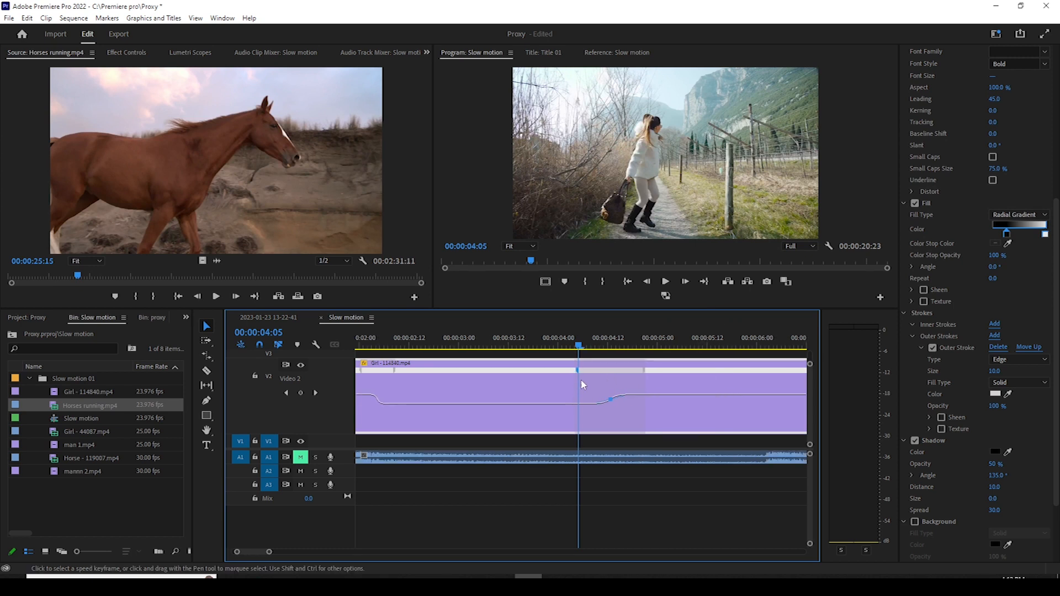
Play back the Girl - 114840.mp4 clip through the slow section and the exit of the second speed ramp.
key(Home)
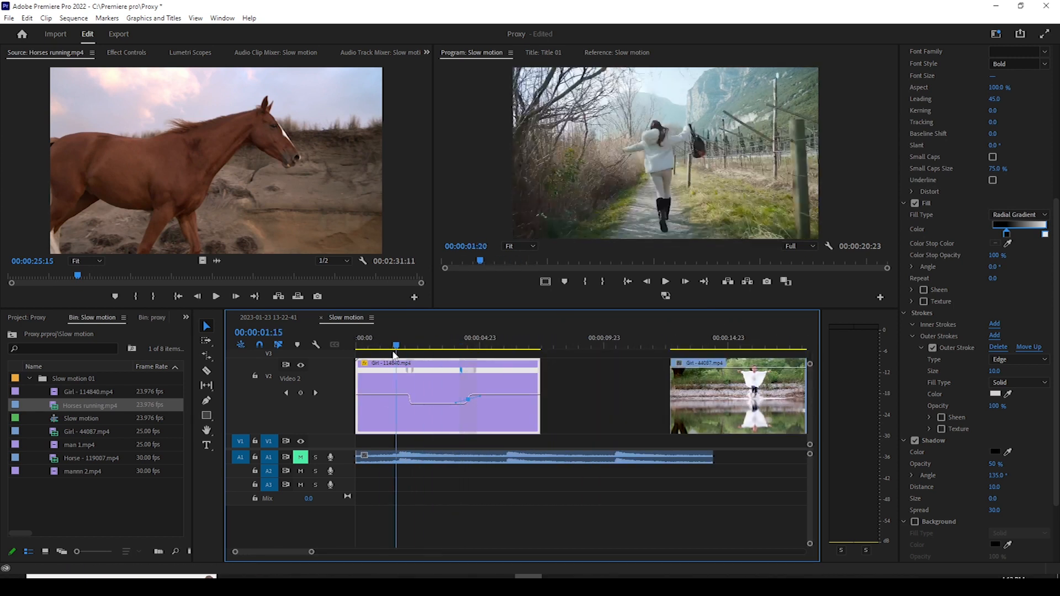
key(space)
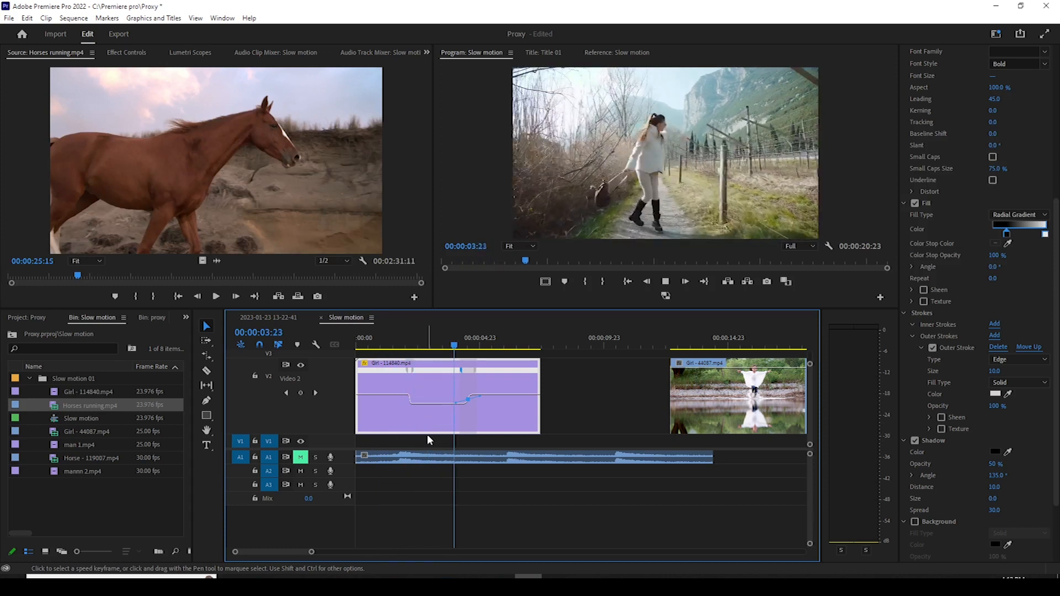
key(space)
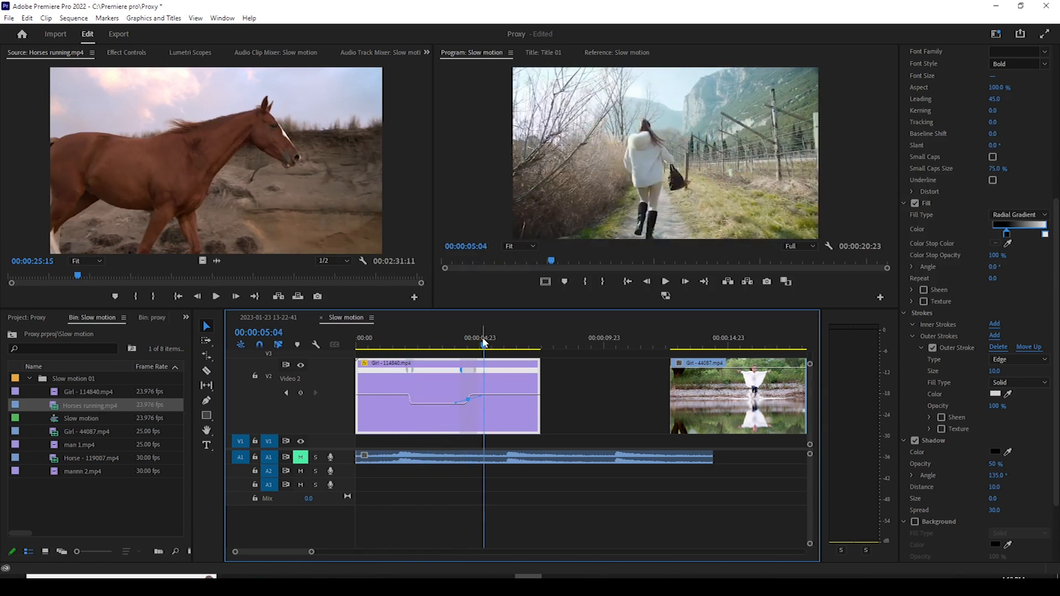
drag(484, 342, 448, 346)
key(space)
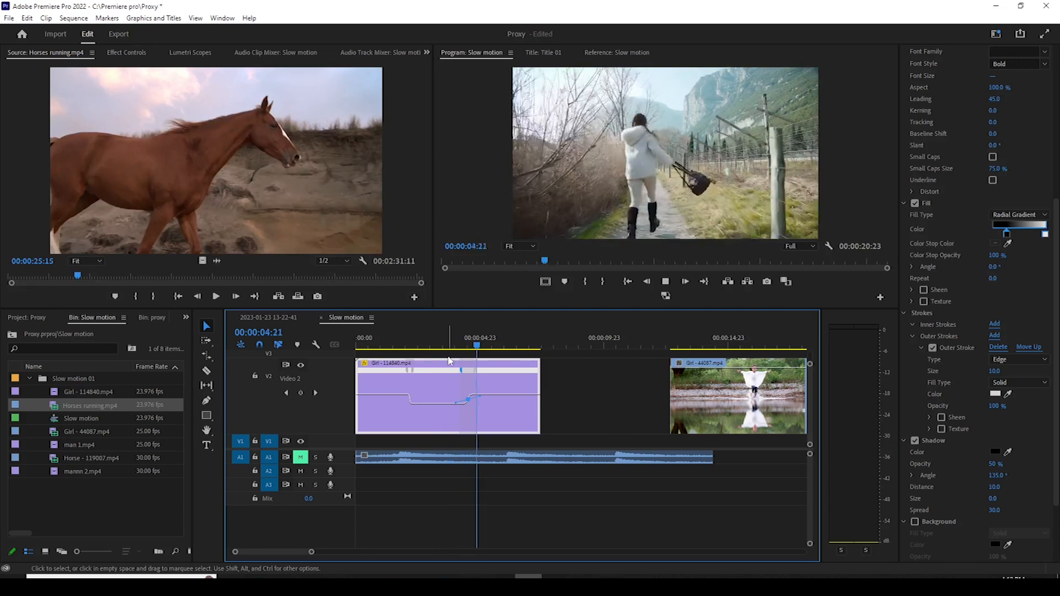
key(space)
Widen the second speed ramp to span about 00:00:03:23 to 00:00:05:15 and select it to show its ease handle.
mouse_move(479, 378)
mouse_down()
mouse_move(497, 379)
mouse_move(459, 380)
mouse_up()
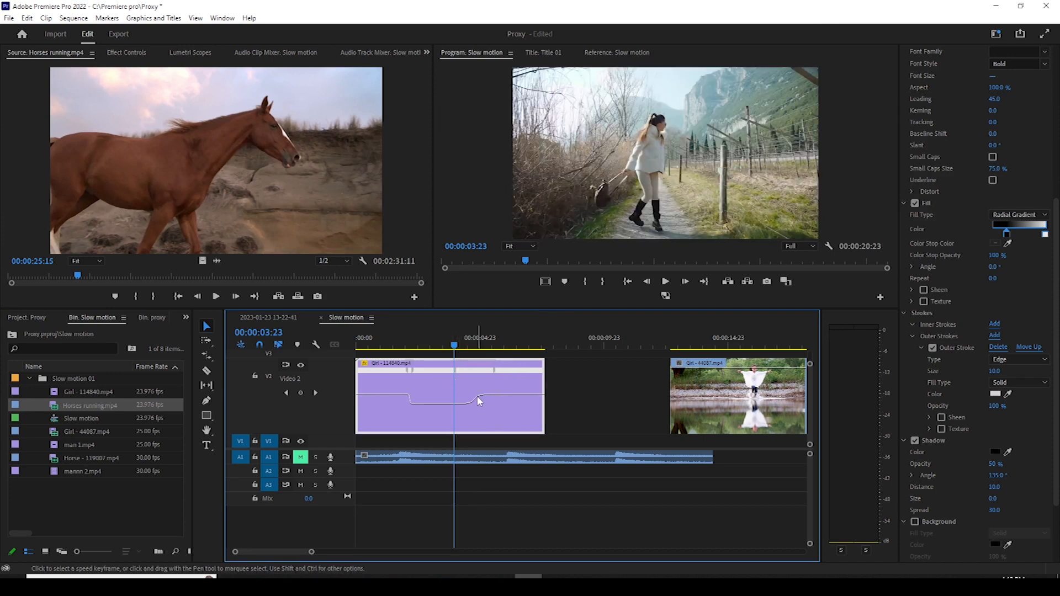
click(476, 346)
key(=)
click(494, 374)
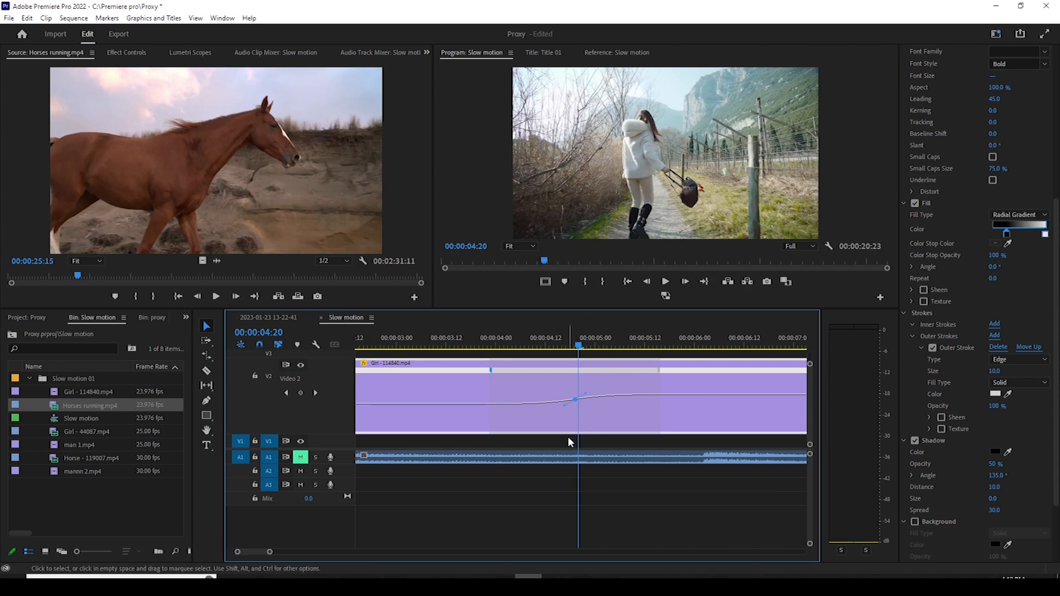
Preview the widened second speed ramp, starting just before the clip returns to normal speed.
key(backslash)
drag(464, 342, 448, 342)
key(space)
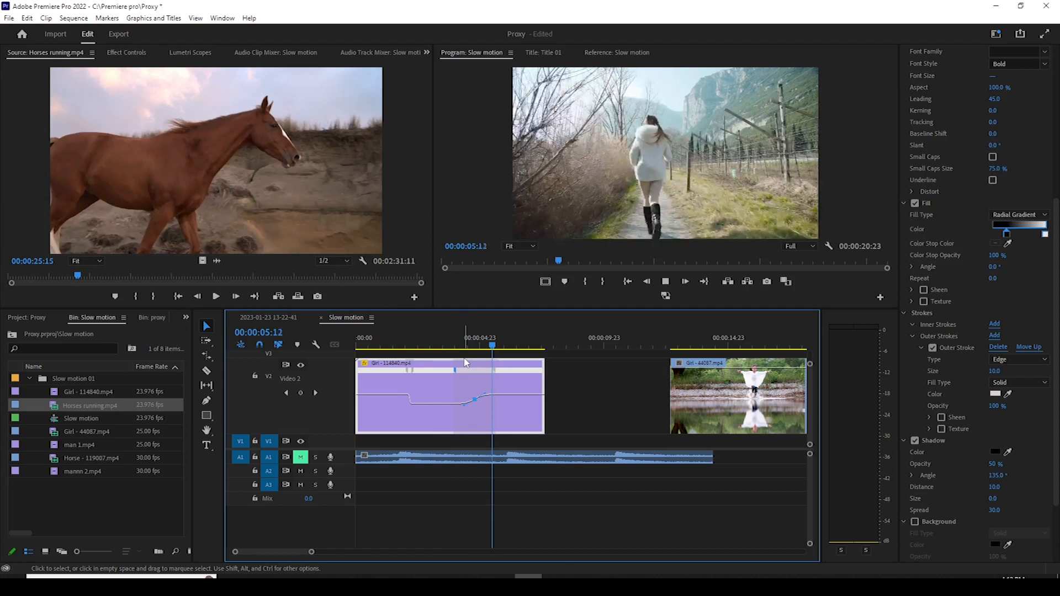
key(space)
Widen the first speed ramp to span about 00:00:01:06 to 00:00:02:19 and select it to show its ease handle.
drag(498, 346, 407, 345)
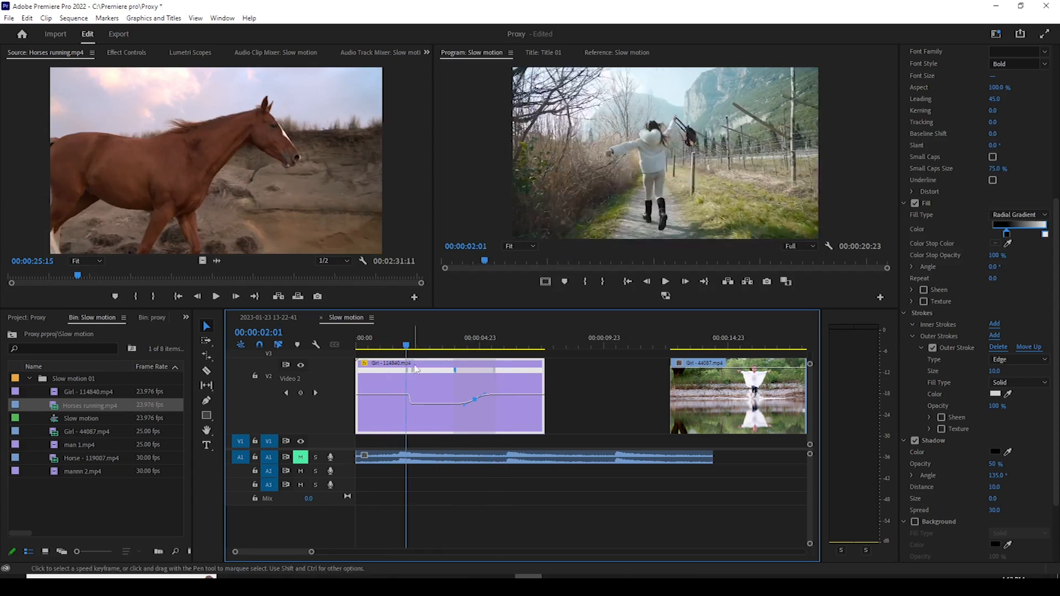
key(backslash)
drag(476, 375, 458, 408)
click(423, 377)
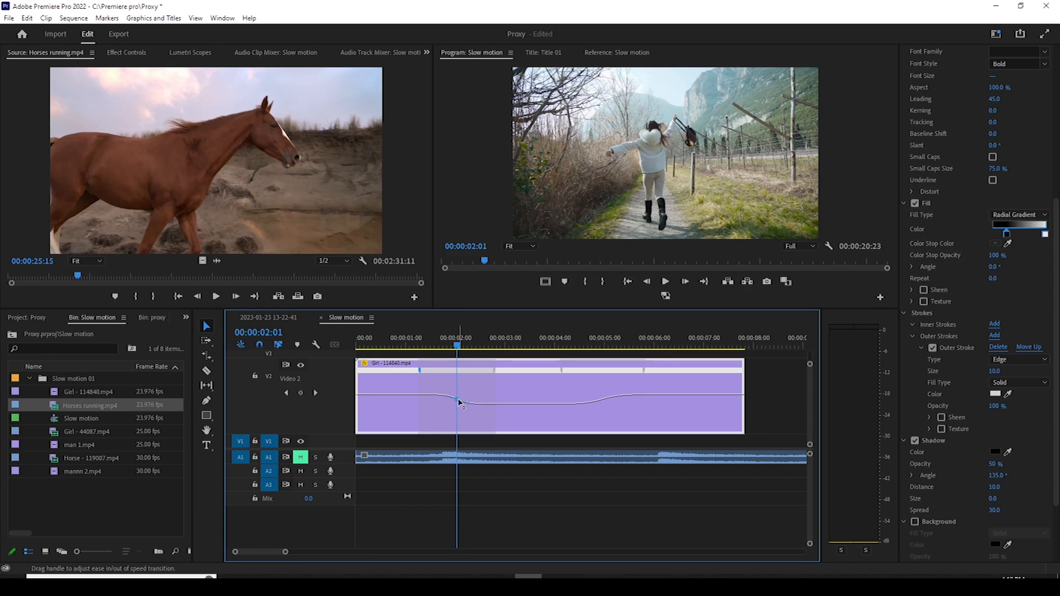
Maximize the timeline to the full window and focus on the first speed ramp's curve.
drag(448, 337, 395, 337)
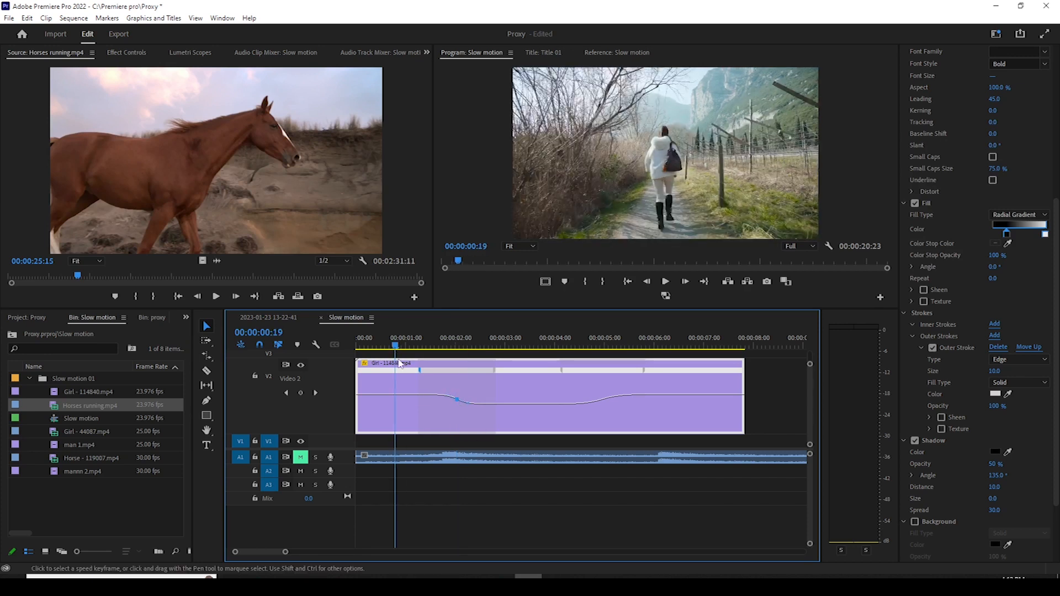
key(grave)
drag(176, 79, 210, 83)
key(equal)
key(equal)
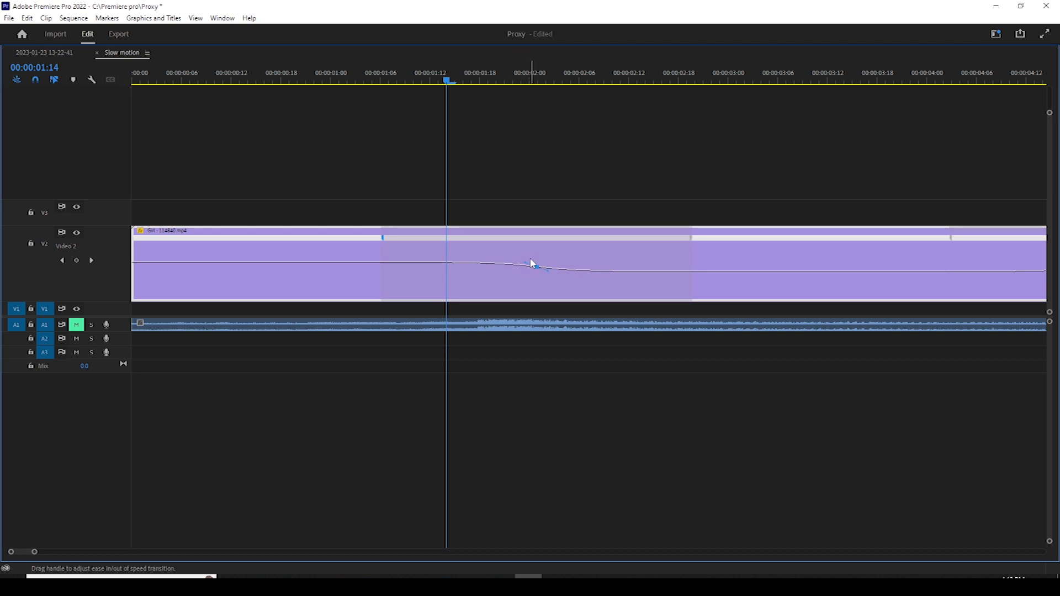
Select the second speed ramp, level its ease handle, and tilt it again to form a smooth S-curve.
key(minus)
key(minus)
drag(287, 85, 372, 87)
key(equal)
key(equal)
click(449, 236)
drag(608, 263, 657, 269)
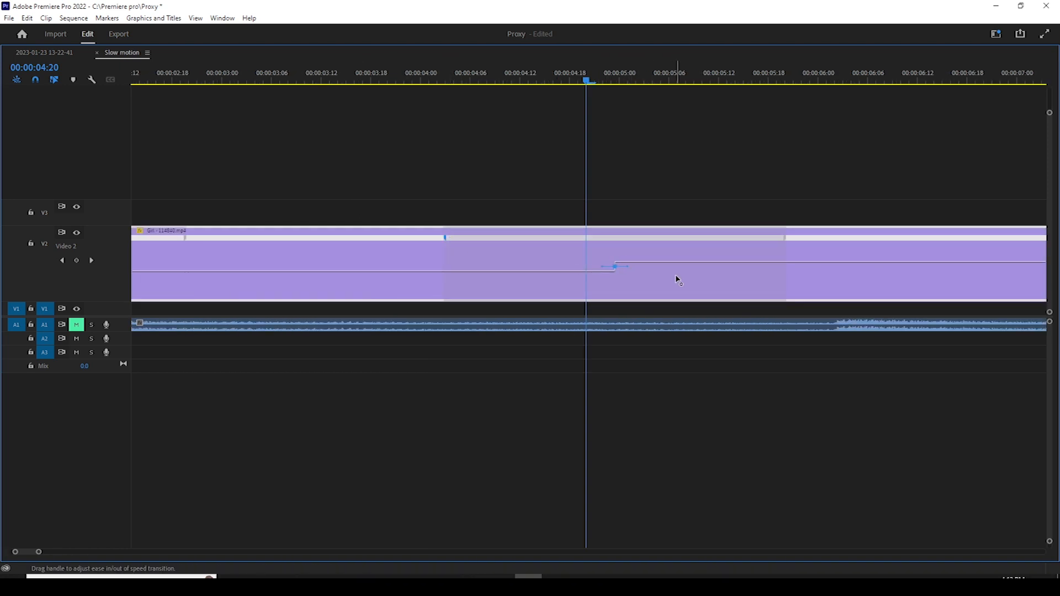
click(611, 84)
key(=)
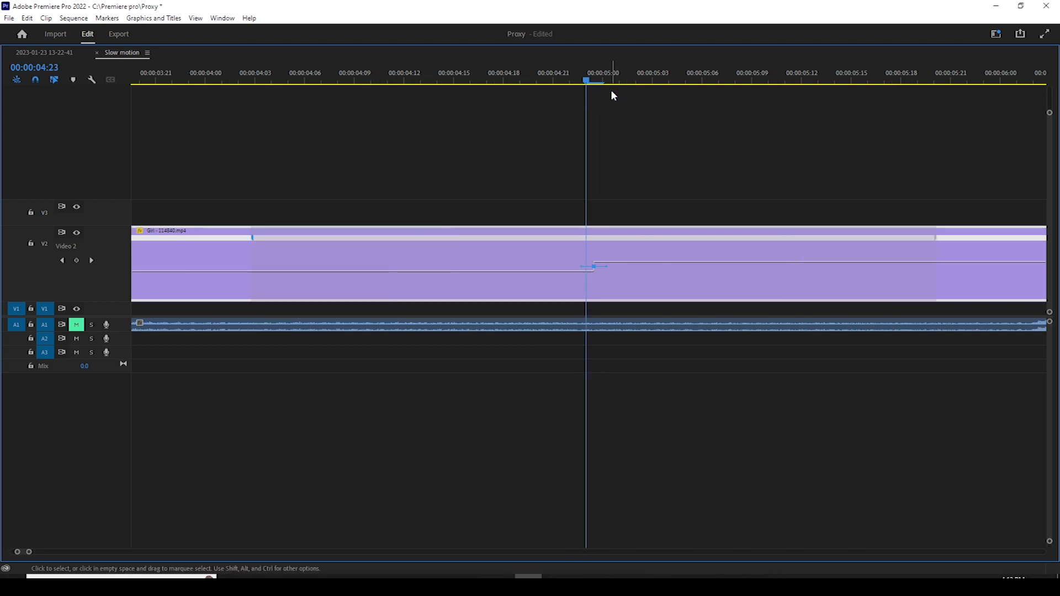
mouse_move(584, 78)
mouse_down()
mouse_move(611, 79)
mouse_move(583, 84)
mouse_up()
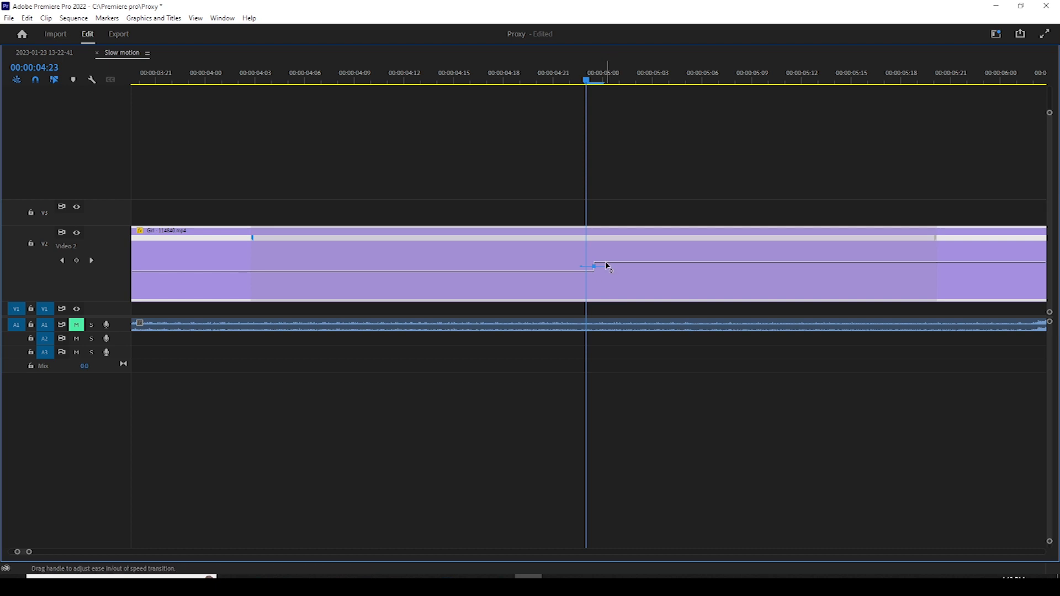
drag(610, 274, 594, 272)
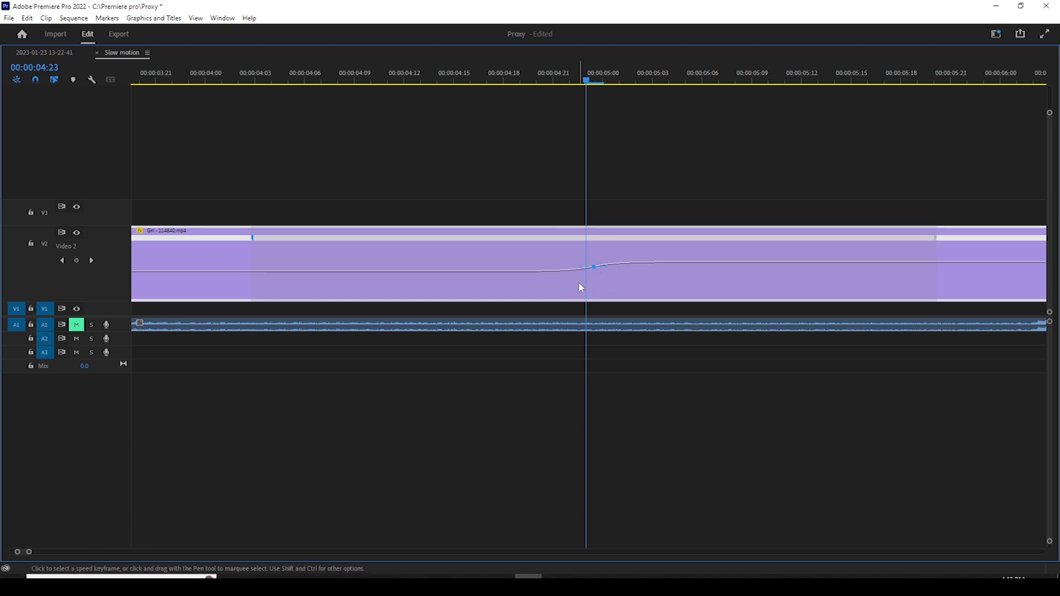
Restore the timeline to its normal size in the workspace.
key(minus)
key(minus)
key(minus)
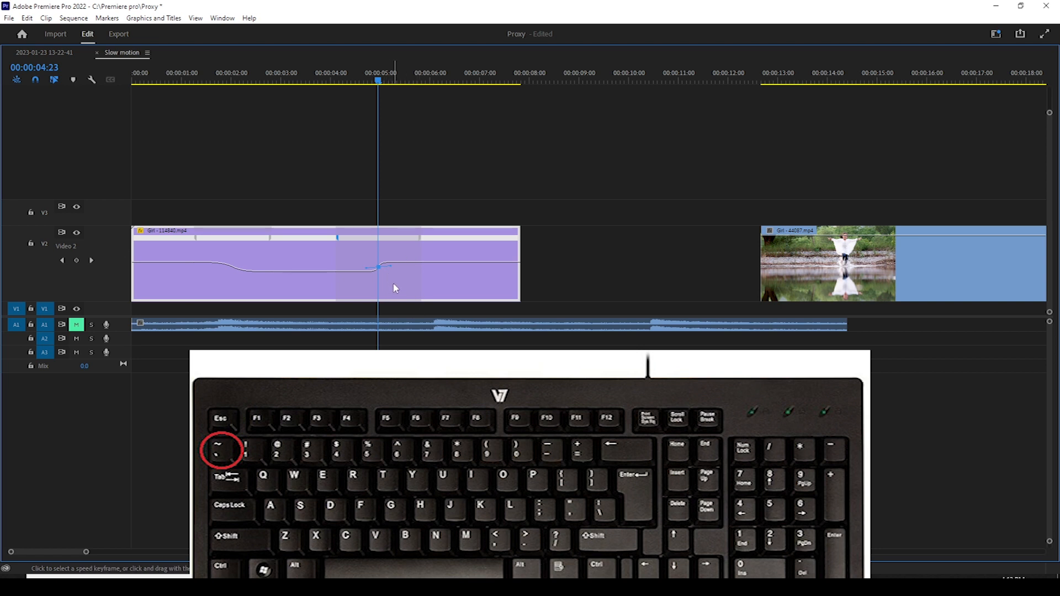
key(grave)
key(equal)
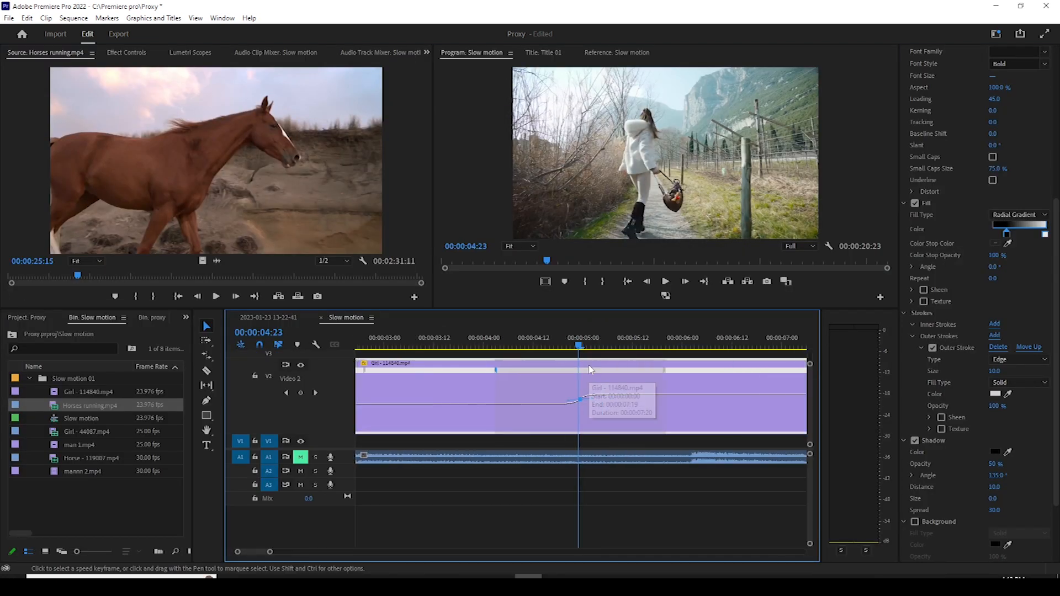
key(minus)
Play back both eased speed ramps, replaying the transition out of slow motion.
drag(578, 346, 360, 347)
key(space)
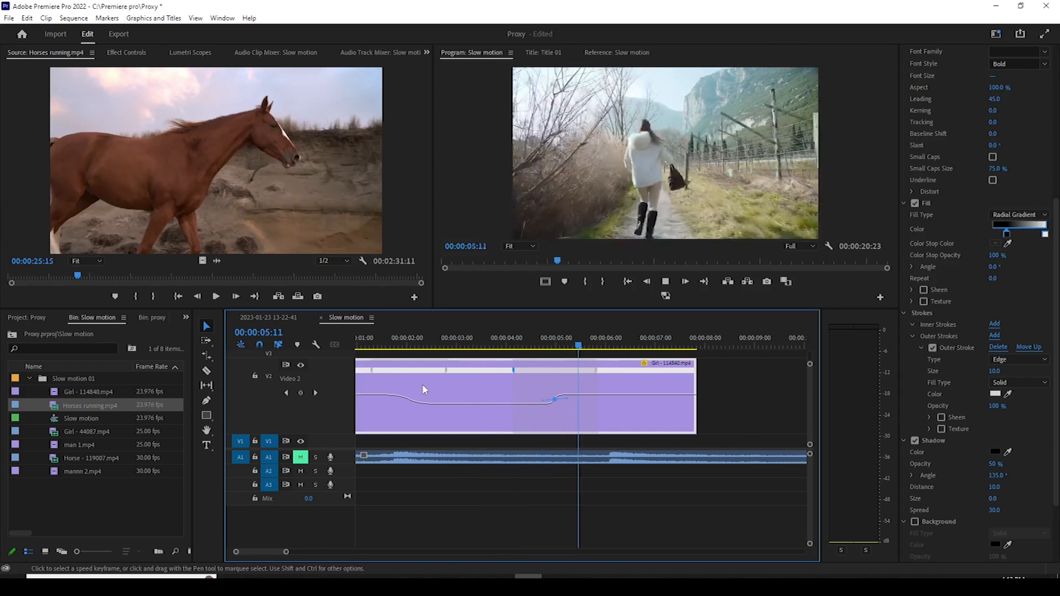
key(space)
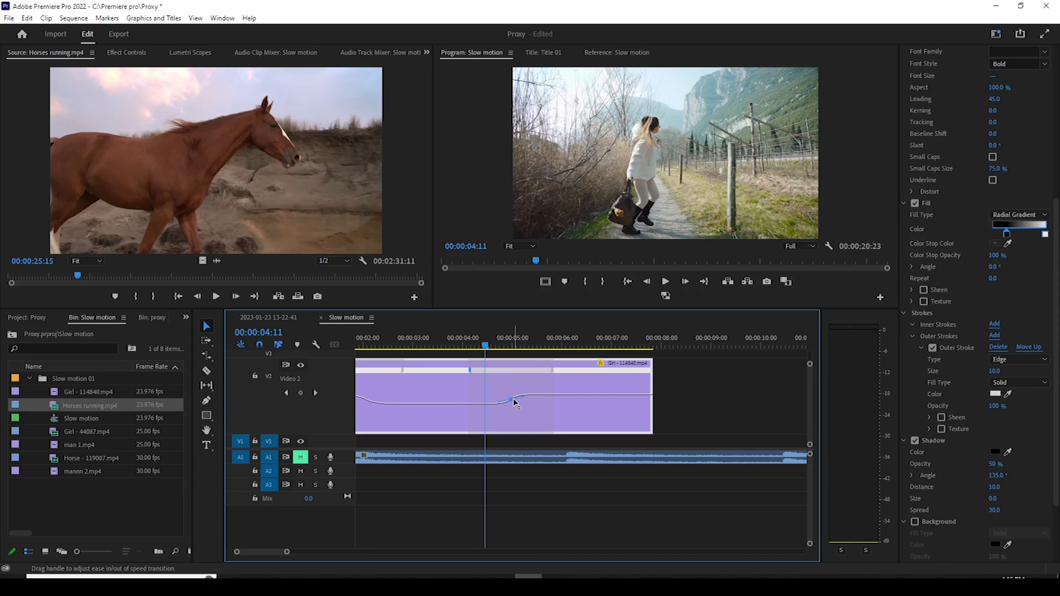
key(space)
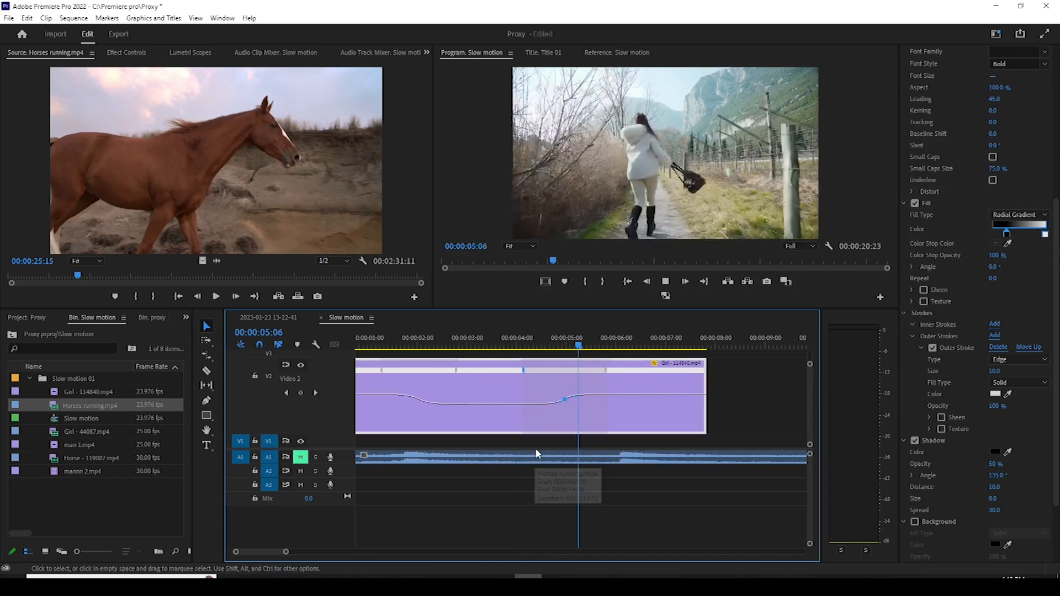
key(space)
drag(578, 347, 382, 347)
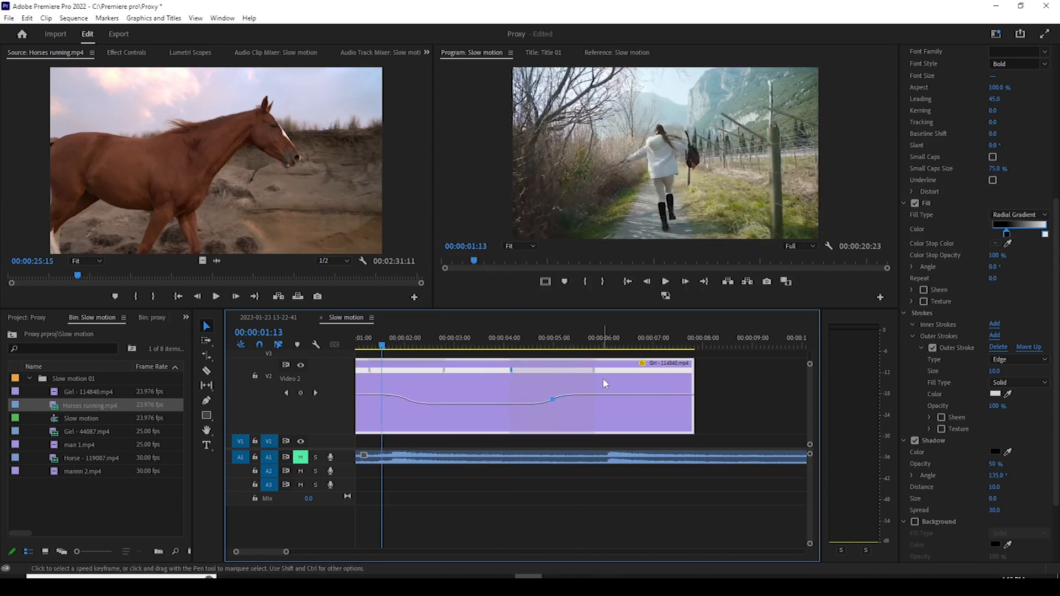
Extend the end of the second speed ramp to about 00:00:06:02 and play the clip from 00:00:01:05.
drag(594, 371, 608, 371)
drag(513, 371, 515, 370)
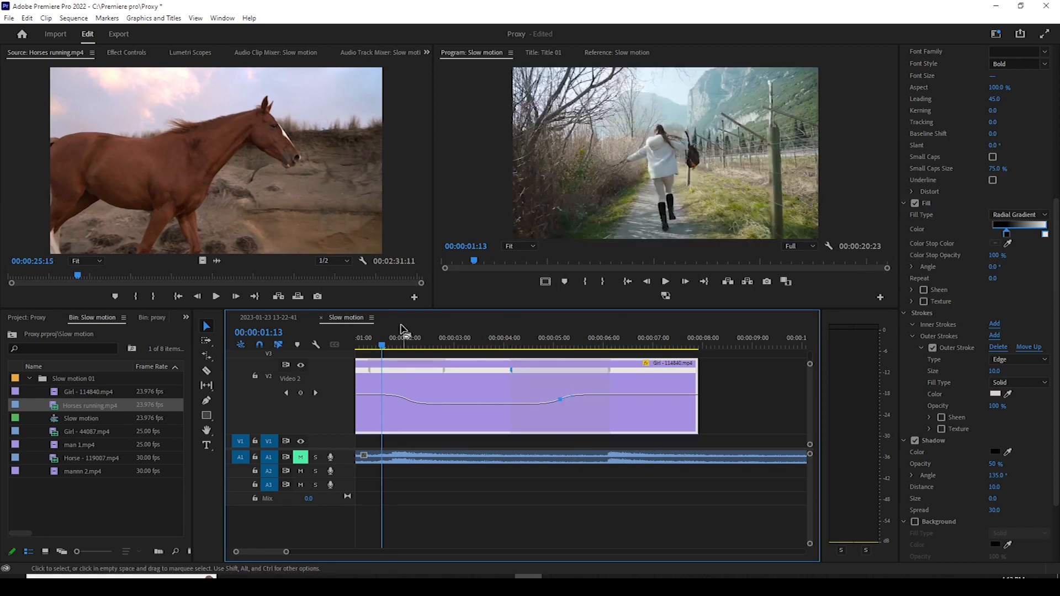
click(365, 346)
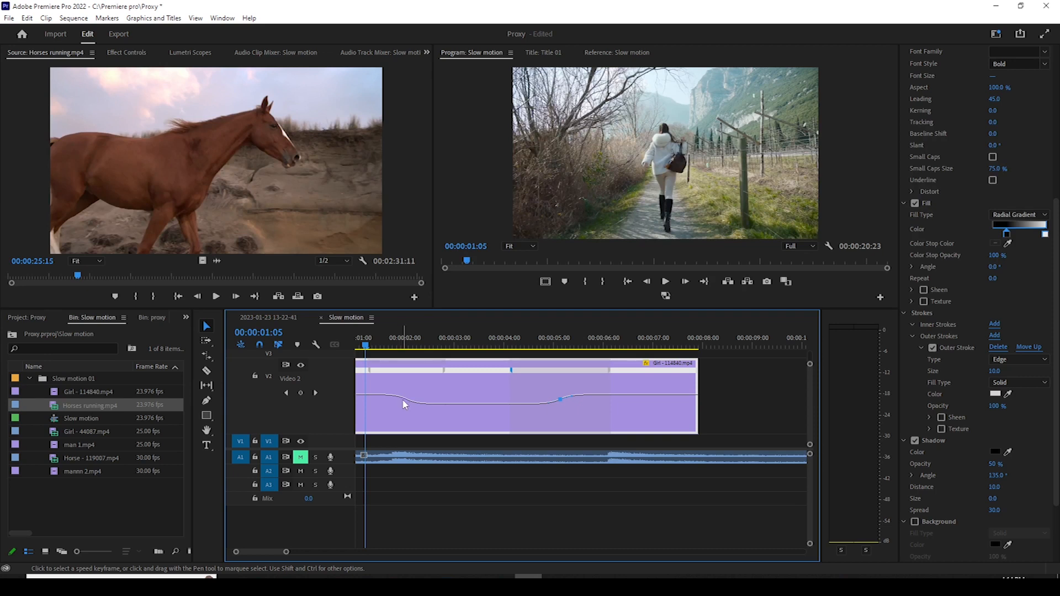
key(space)
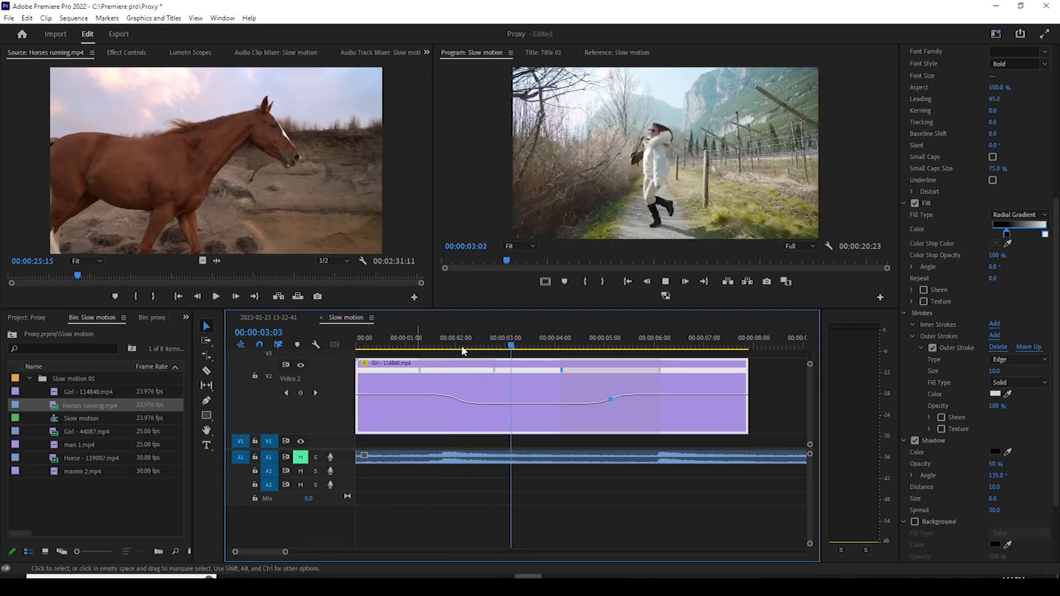
Extend the first ramp's end to about 00:00:03:03 and set the second ramp to about 00:00:04:08 through 00:00:06:13.
drag(510, 346, 403, 351)
drag(494, 372, 511, 374)
drag(651, 371, 657, 371)
drag(550, 372, 572, 372)
drag(665, 371, 682, 372)
Play back the Girl - 114840.mp4 clip with the longer speed ramps.
key(space)
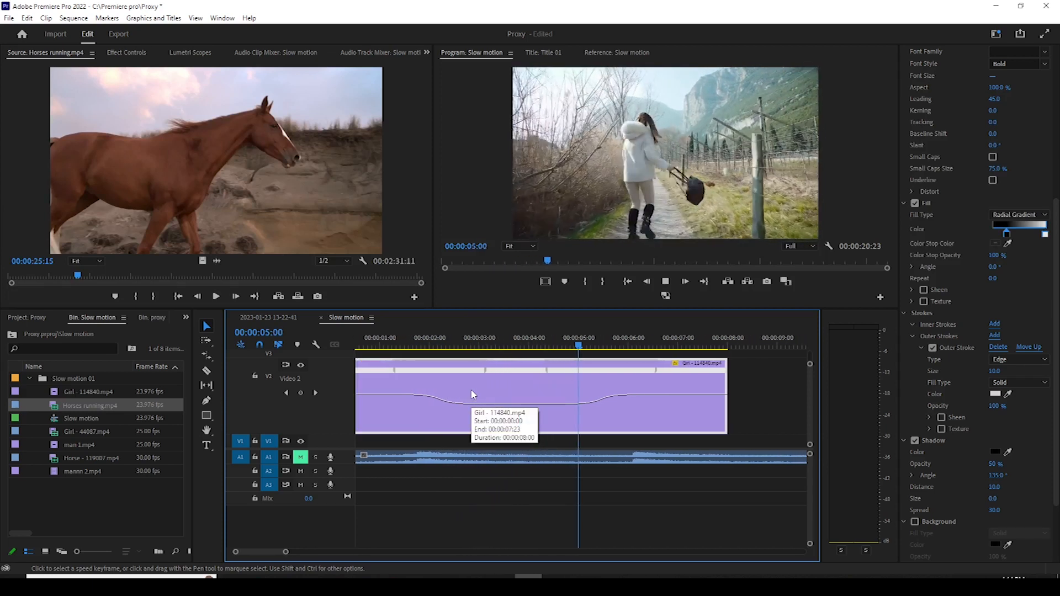
drag(584, 346, 369, 346)
key(minus)
click(398, 347)
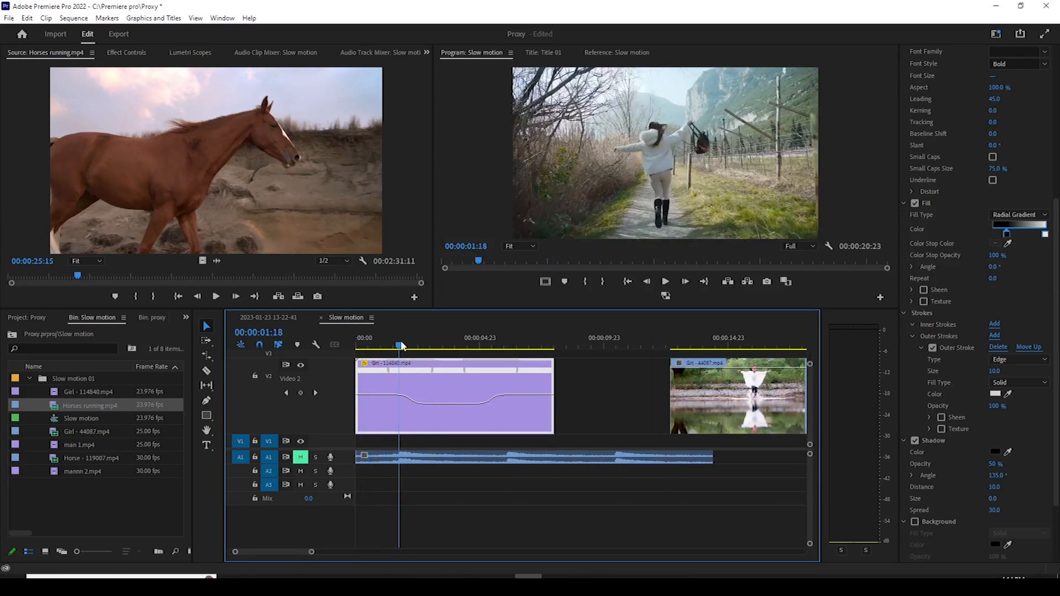
Shift the Girl - 44087.mp4 clip along V2 to start at the end of the A1 audio, about 00:00:14:10.
drag(399, 346, 536, 343)
key(minus)
key(equal)
key(equal)
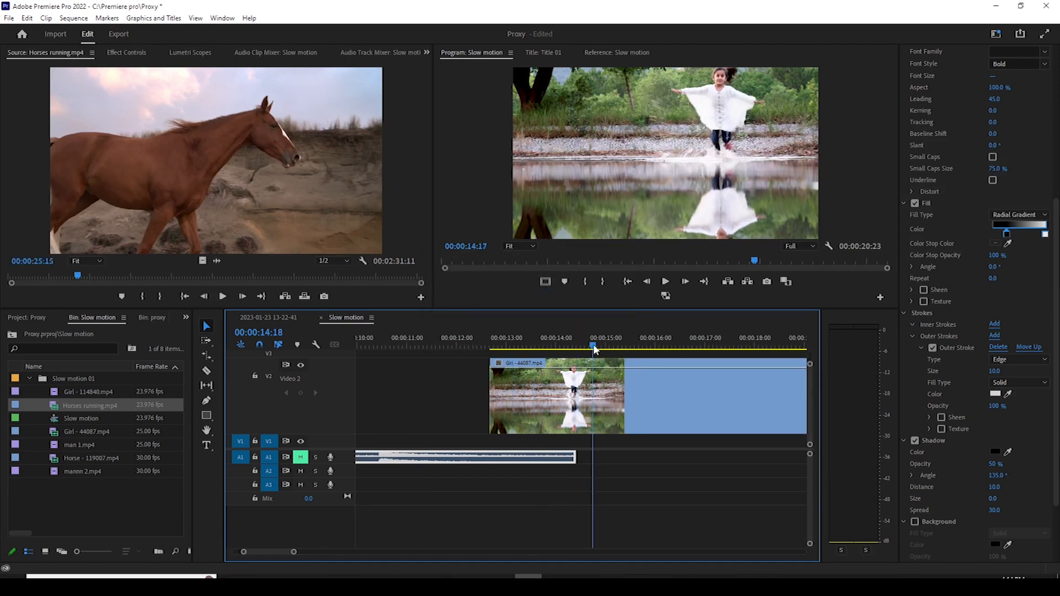
drag(585, 346, 500, 346)
key(minus)
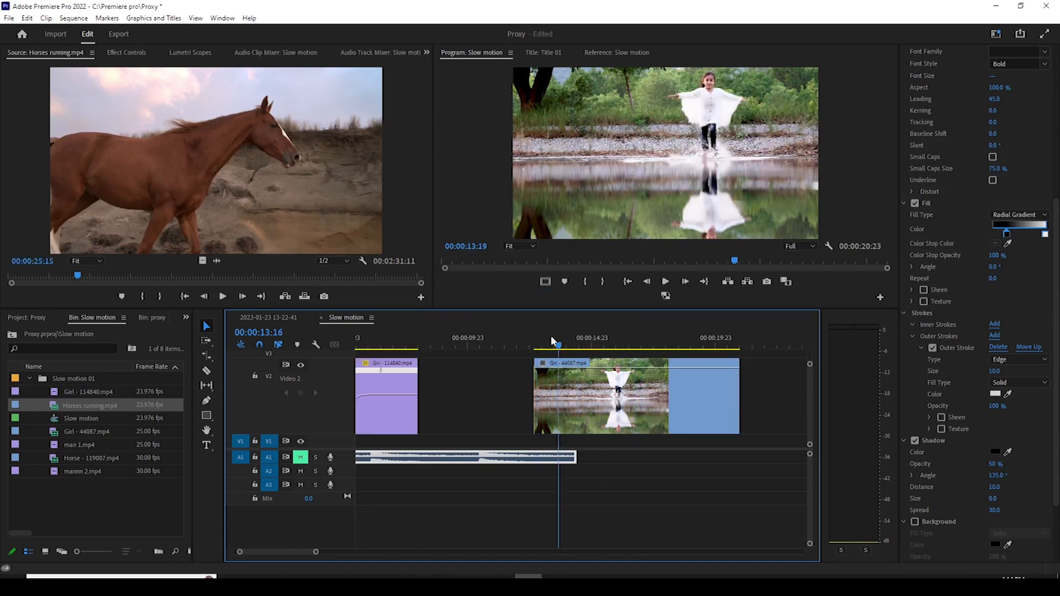
drag(590, 400, 634, 400)
Select the Girl - 44087.mp4 clip and try to add a keyframe on its line at 00:00:16:03.
mouse_move(598, 346)
mouse_down()
mouse_move(620, 348)
mouse_move(582, 350)
mouse_up()
key(equal)
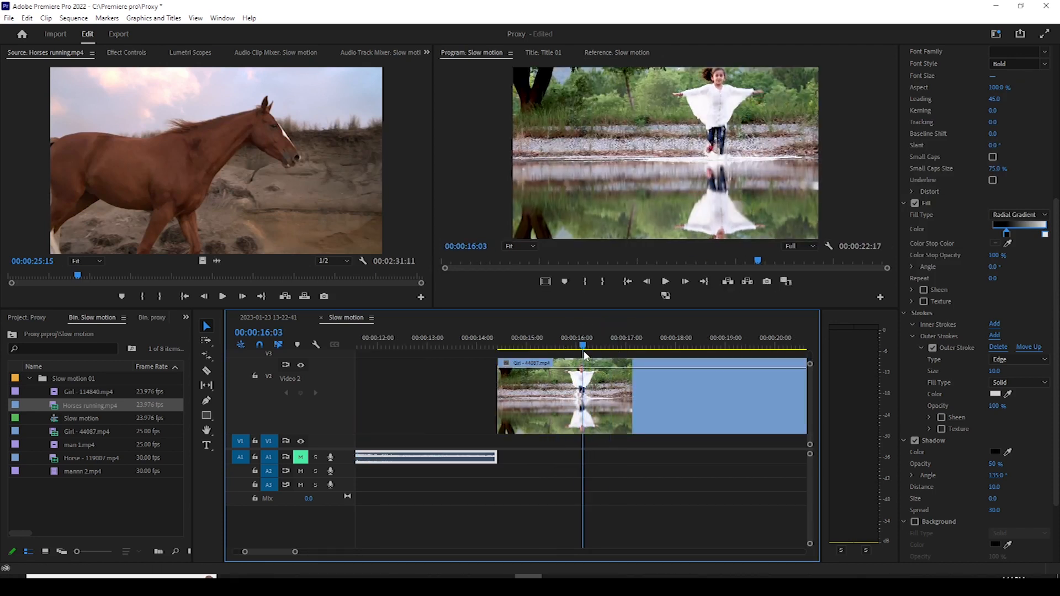
click(601, 411)
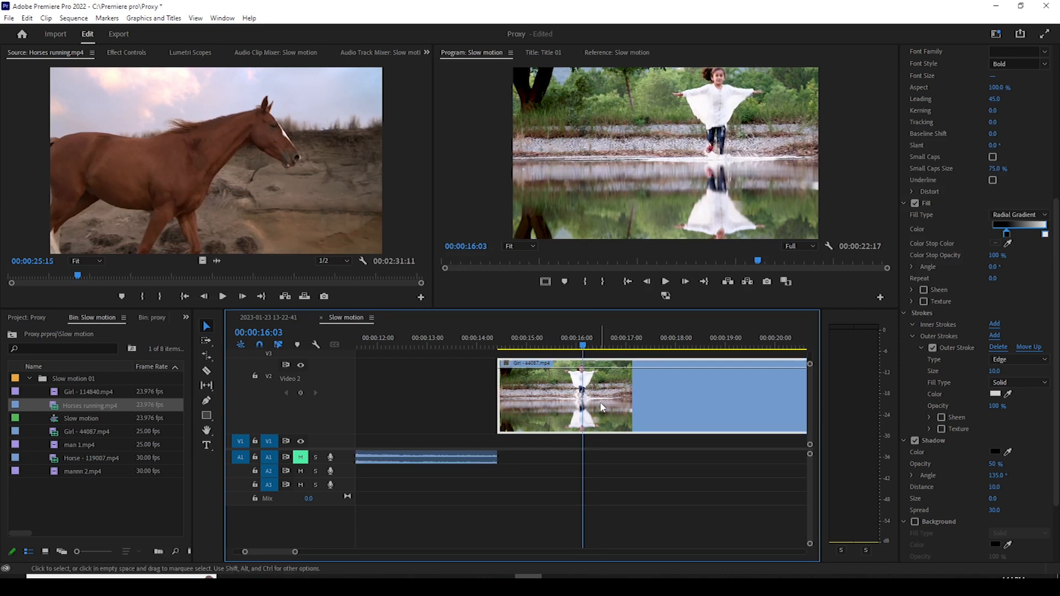
ctrl+click(583, 367)
right_click(524, 367)
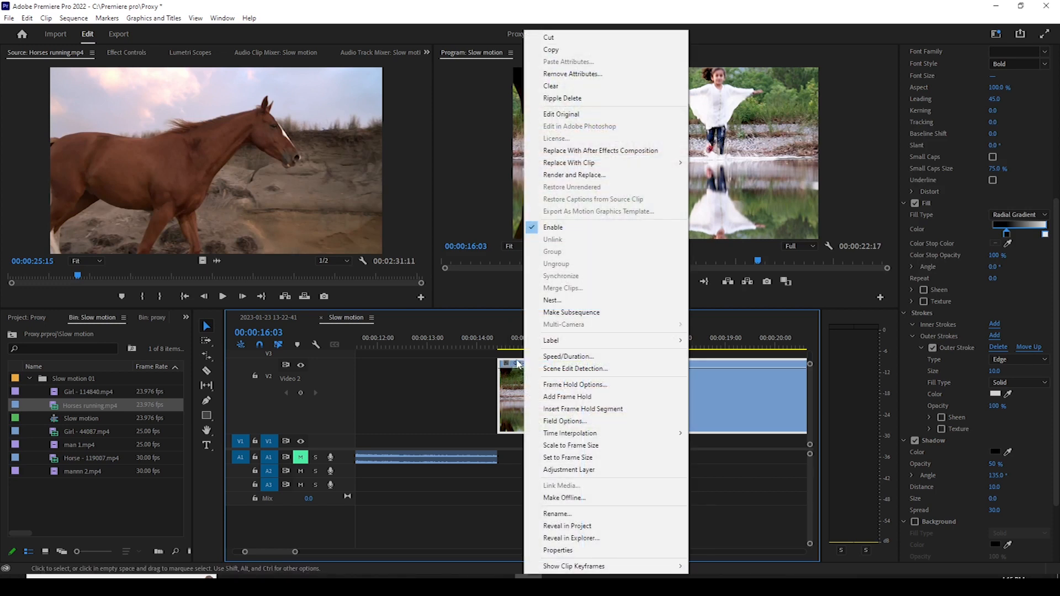
right_click(516, 364)
right_click(509, 365)
right_click(501, 380)
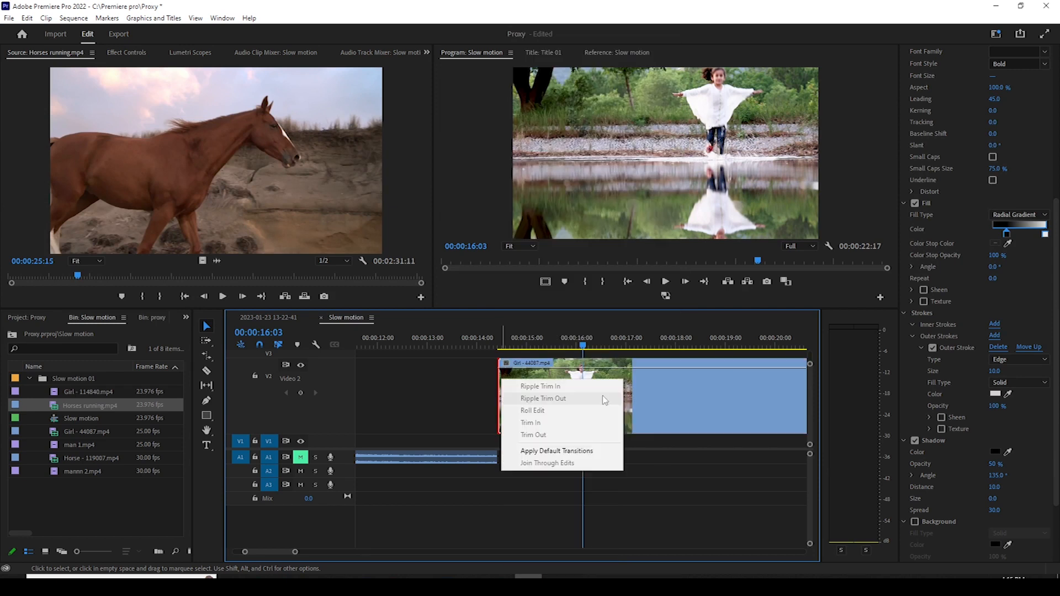
right_click(670, 384)
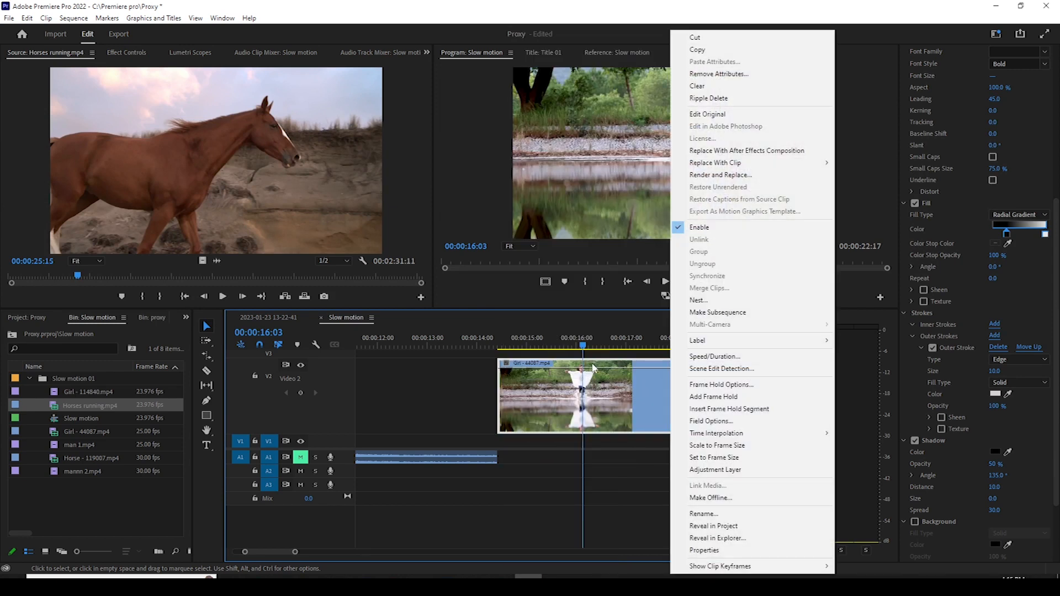
right_click(592, 368)
right_click(575, 371)
right_click(527, 405)
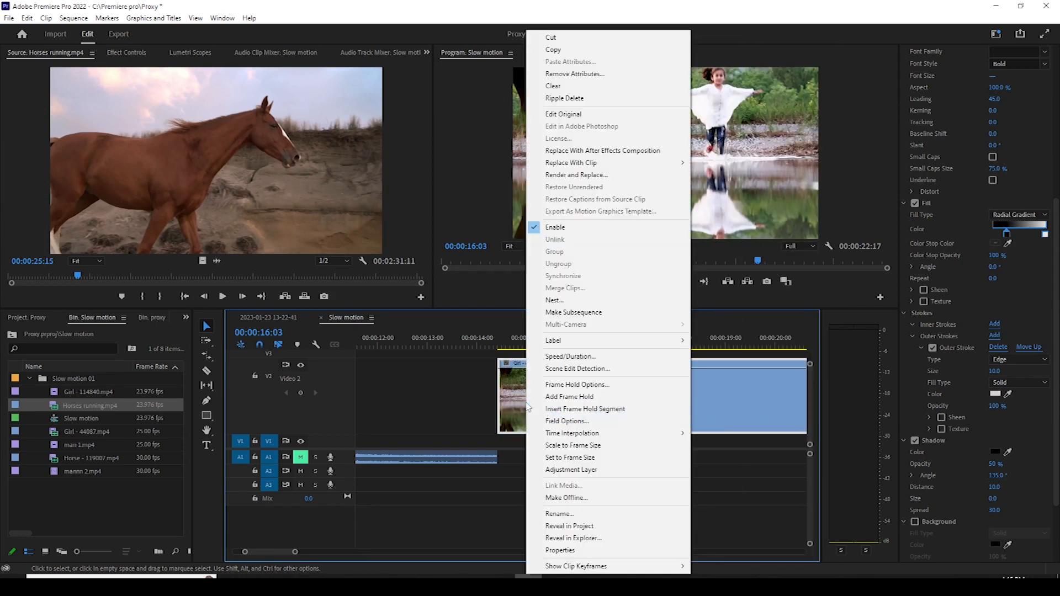
right_click(725, 407)
right_click(646, 371)
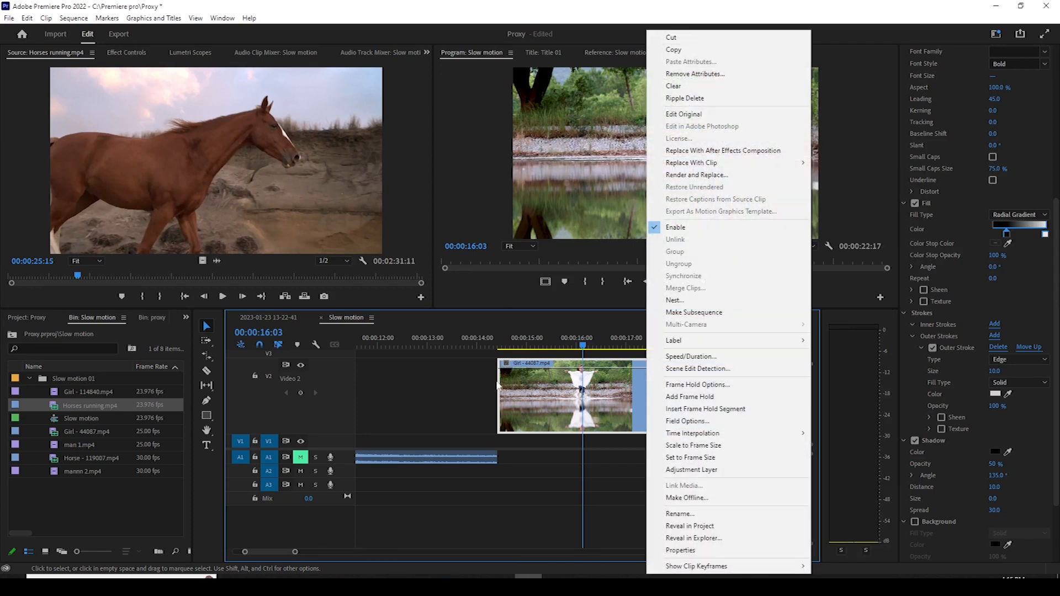
click(507, 367)
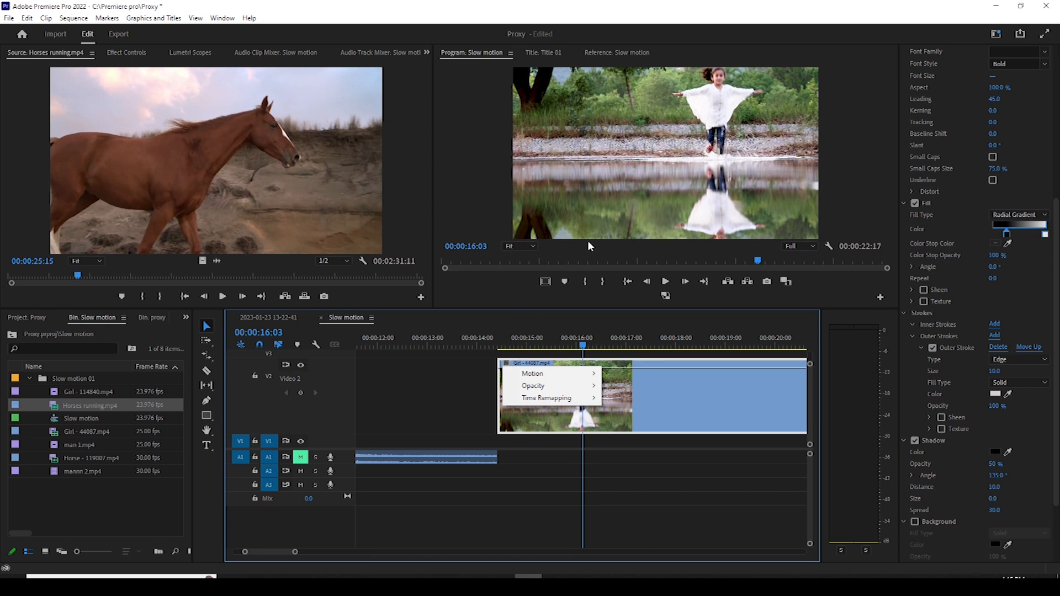
click(453, 183)
click(457, 410)
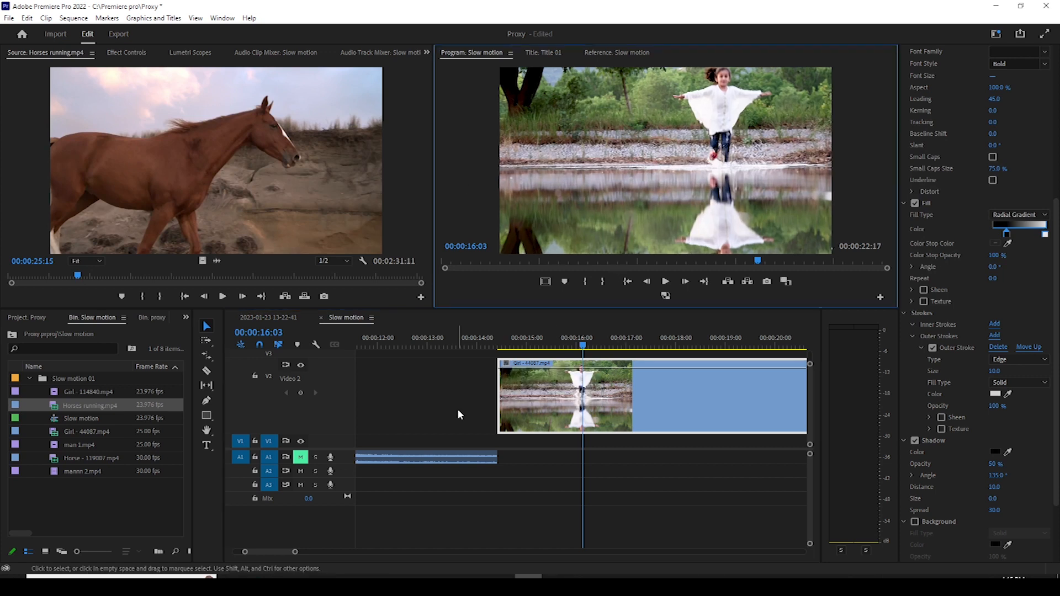
click(525, 417)
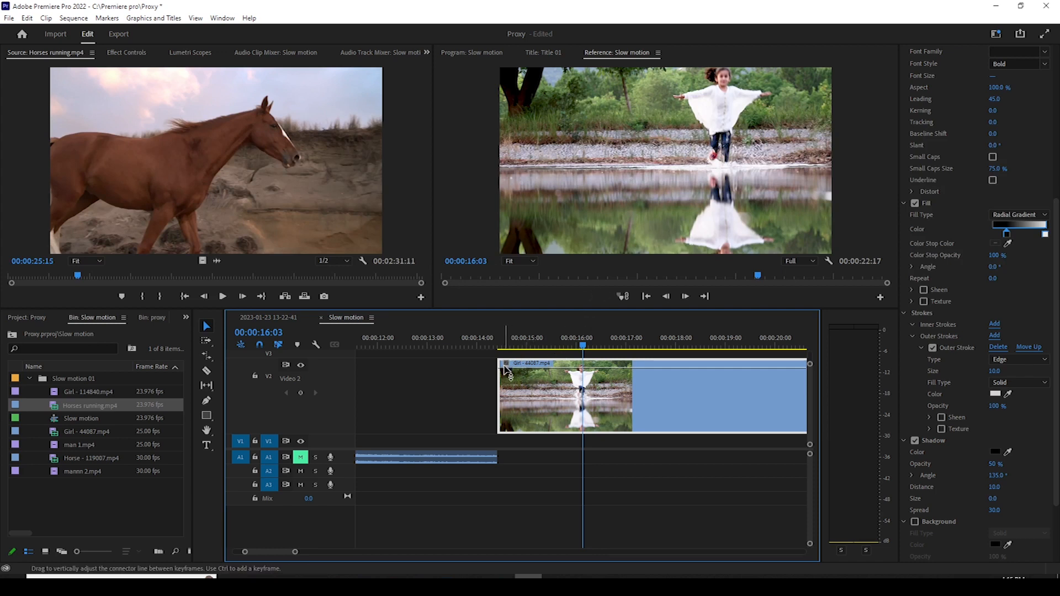
Display the Time Remapping speed line on the Girl - 44087.mp4 clip.
click(508, 365)
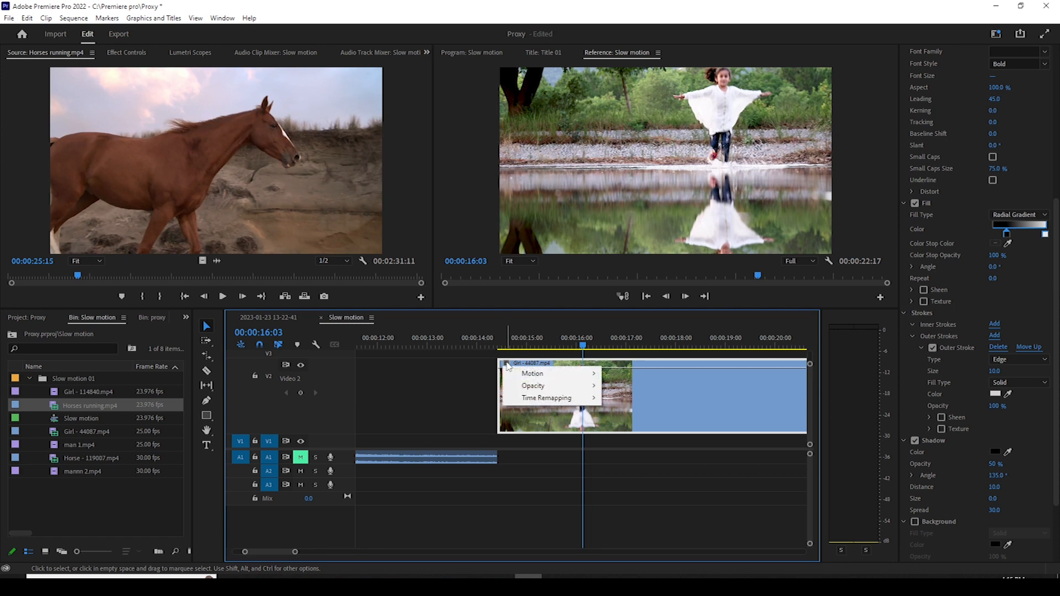
mouse_move(540, 405)
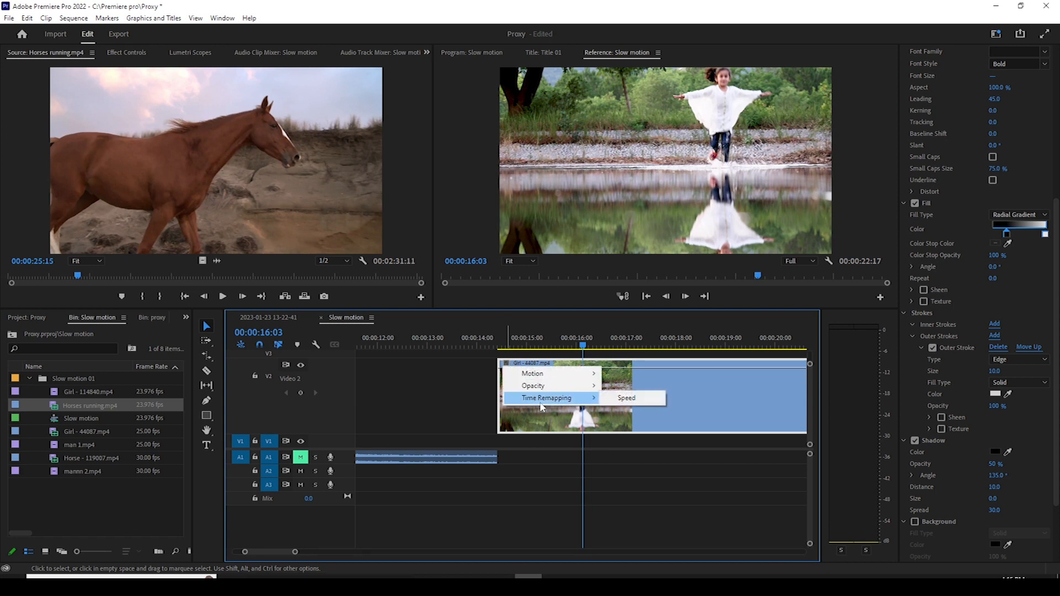
click(626, 398)
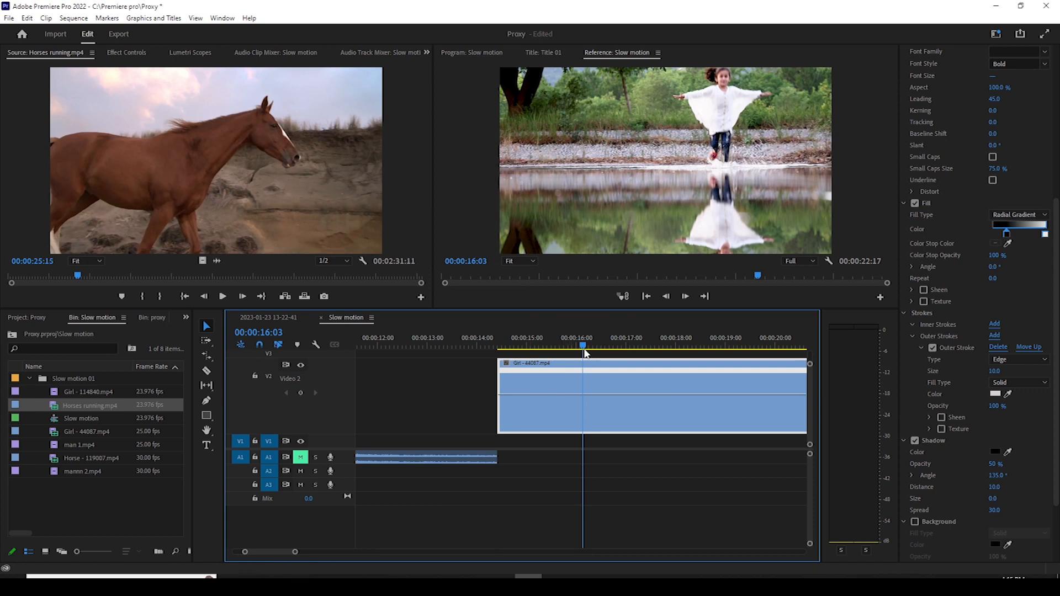
Add speed keyframes to the Girl - 44087.mp4 clip at 00:00:16:06 and 00:00:17:22.
mouse_move(588, 341)
mouse_down()
mouse_move(612, 335)
mouse_move(612, 325)
mouse_move(565, 326)
mouse_move(588, 324)
mouse_up()
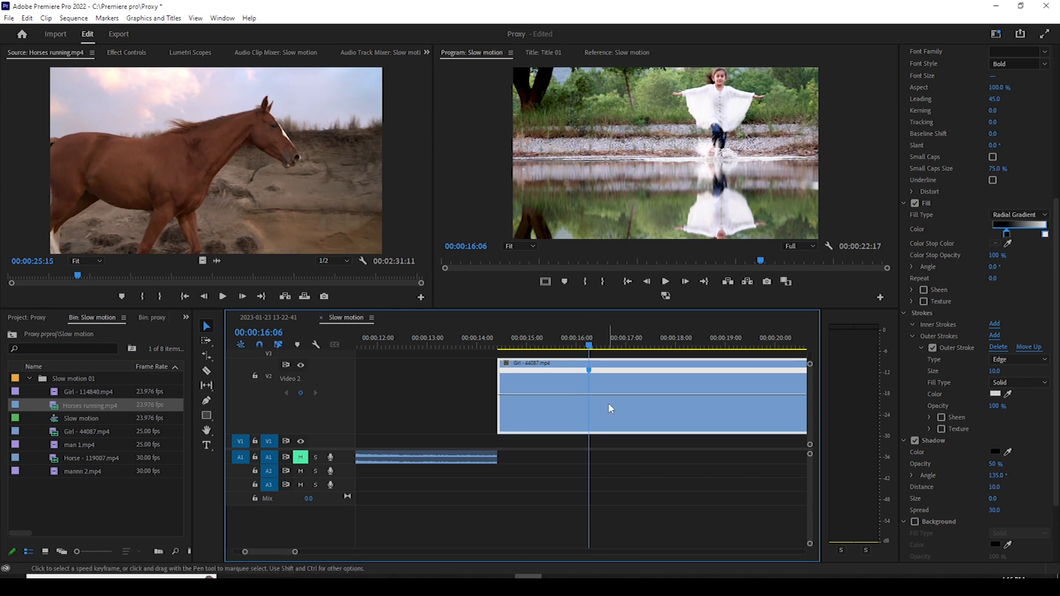
key(minus)
drag(594, 343, 625, 334)
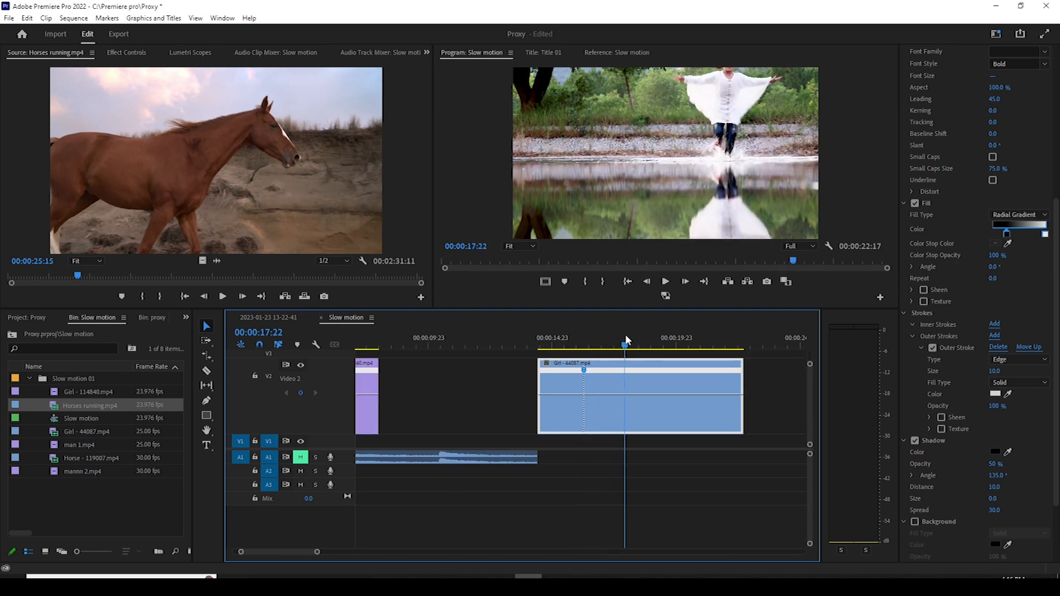
ctrl+click(625, 394)
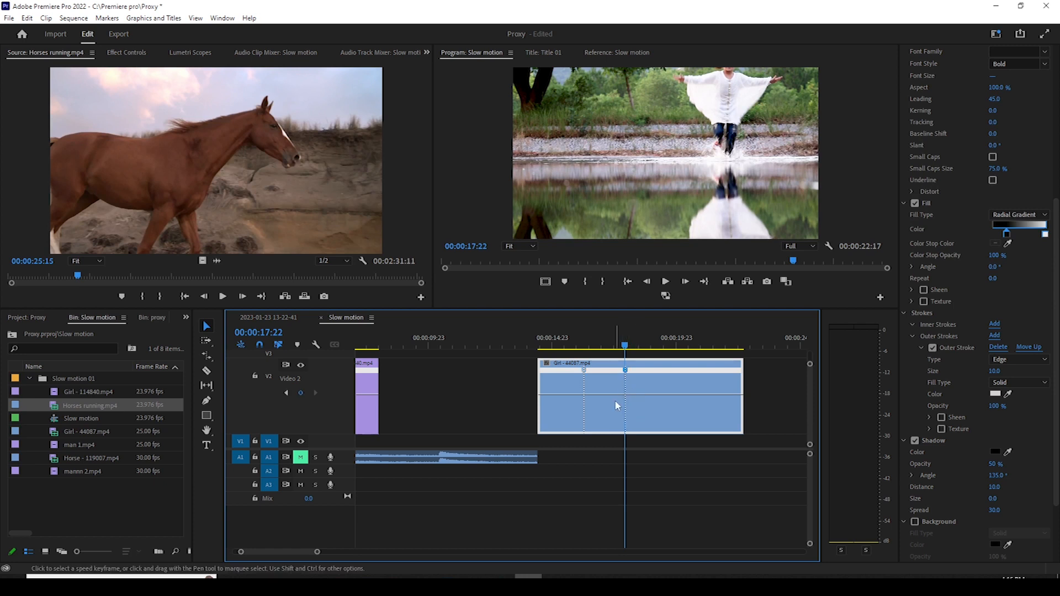
Lower the playback speed of the section between the two speed keyframes to create slow motion.
drag(608, 395, 613, 404)
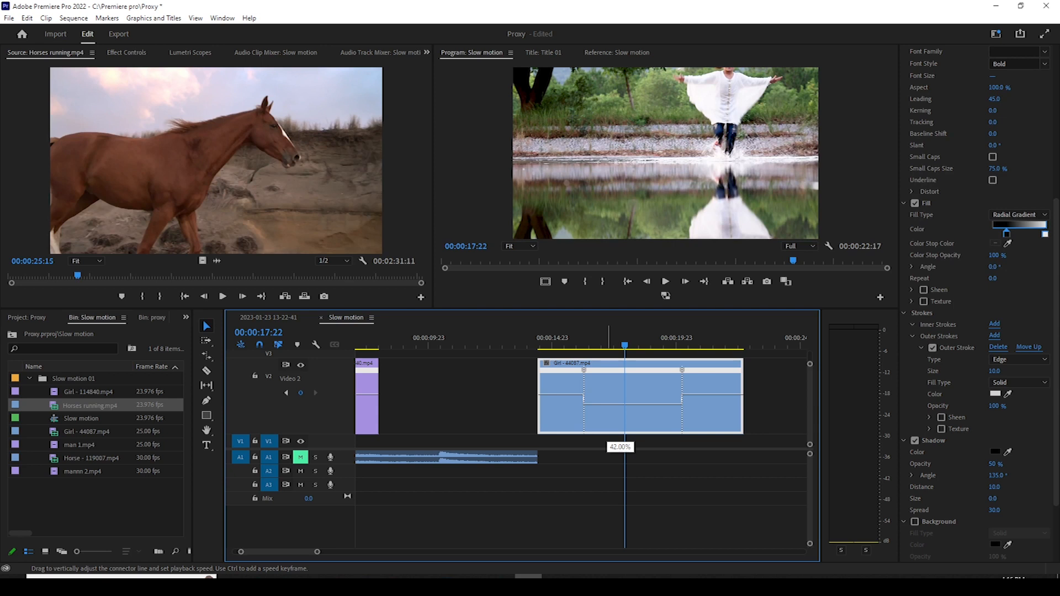
drag(612, 405, 615, 407)
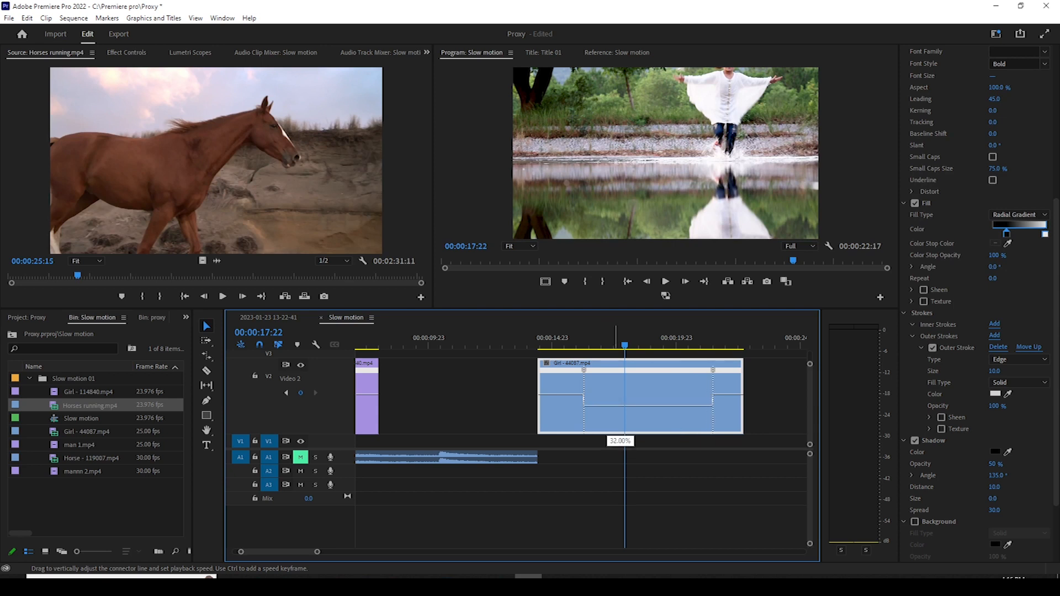
drag(615, 406, 613, 403)
Spread the keyframes into ramps at about 00:00:15:06 through 00:00:16:13 and 00:00:20:05 through 00:00:21:09, and ease both ramps into smooth curves.
drag(675, 371, 707, 372)
drag(588, 375, 595, 369)
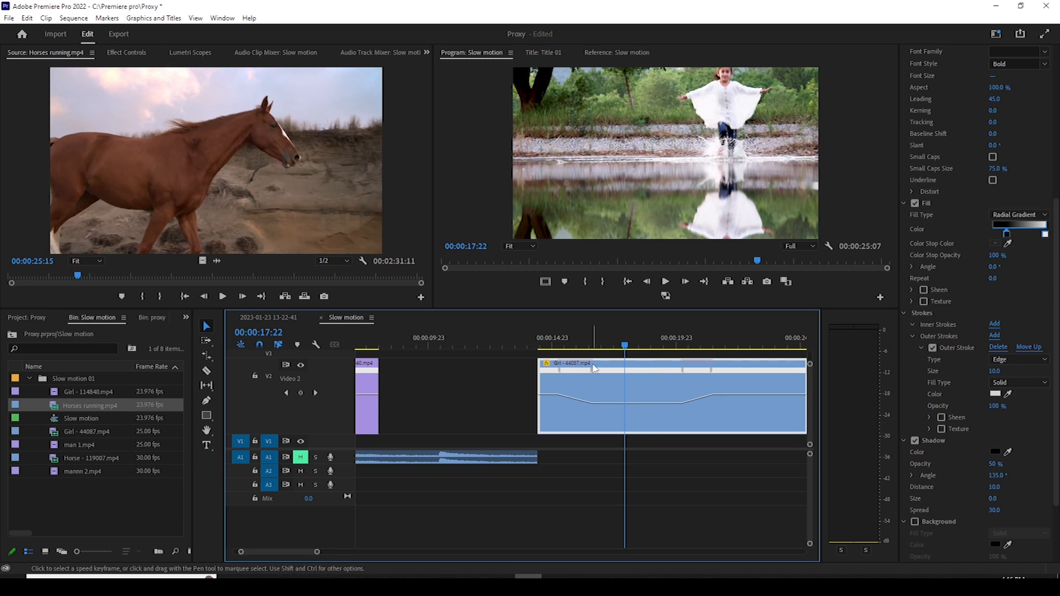
click(559, 370)
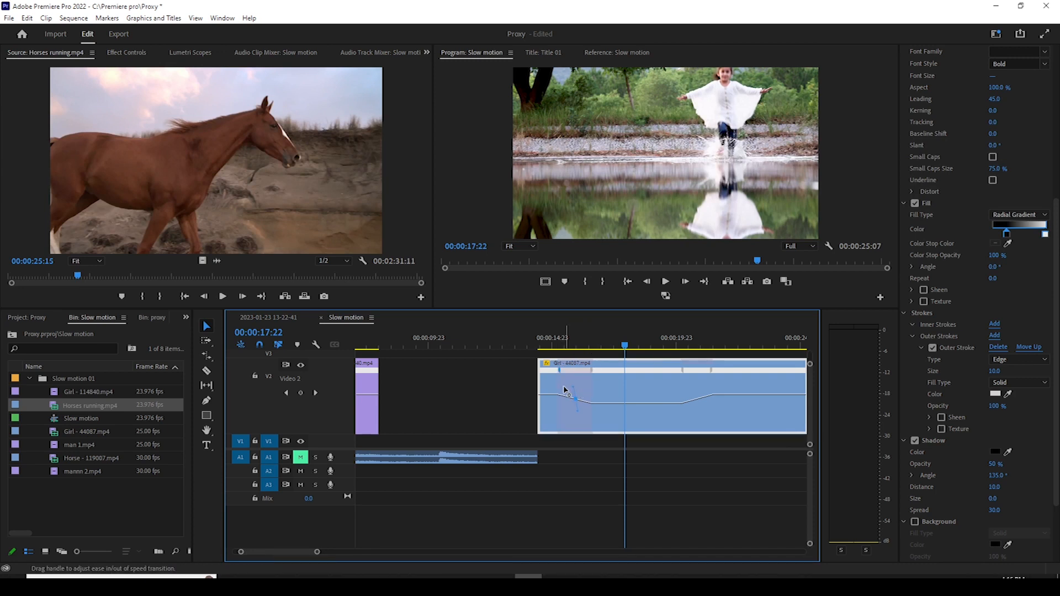
click(713, 371)
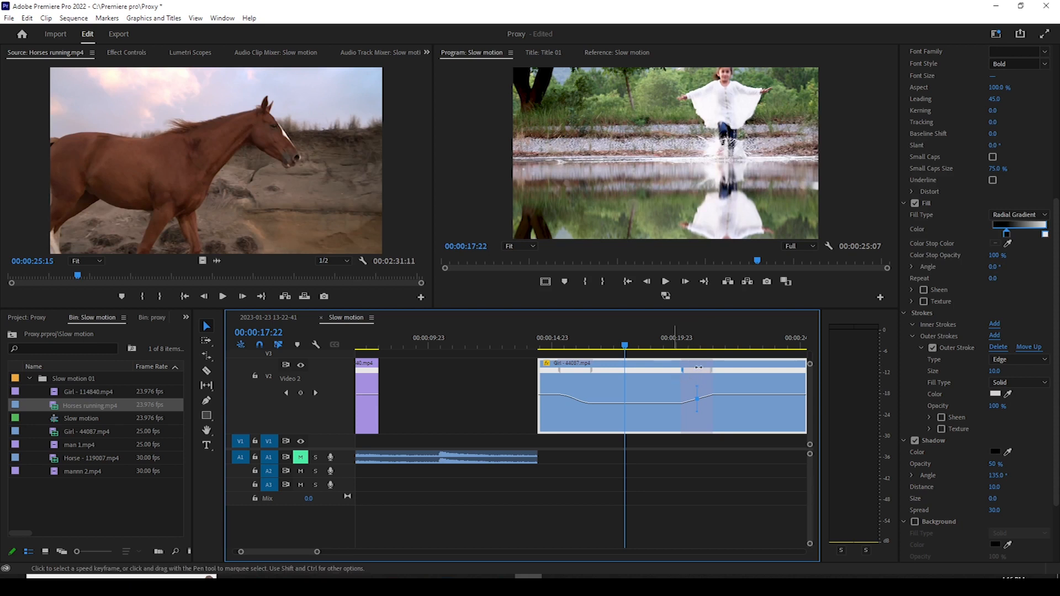
click(698, 382)
click(712, 376)
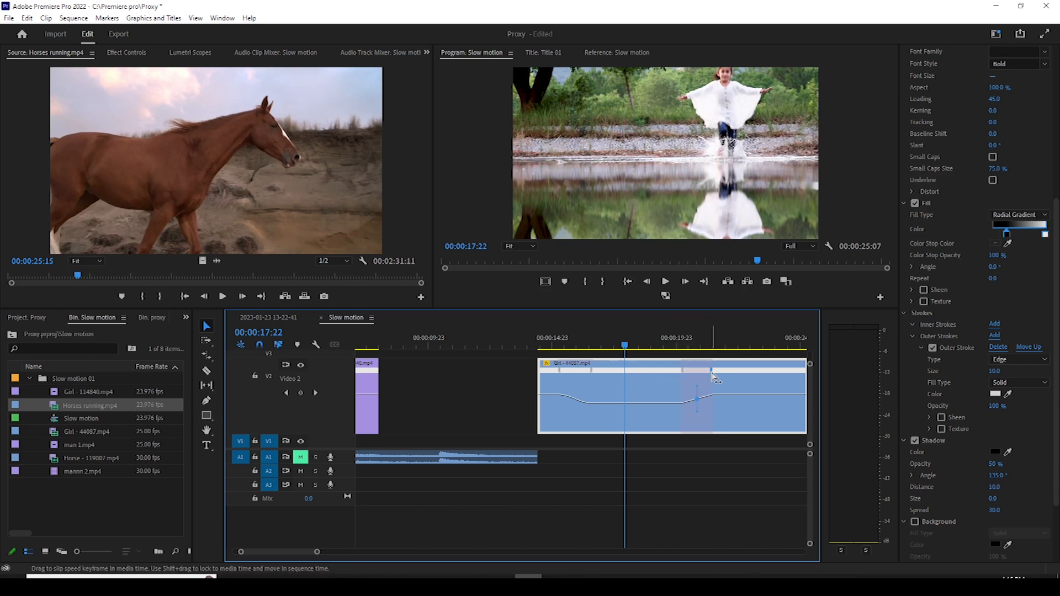
drag(698, 392, 743, 392)
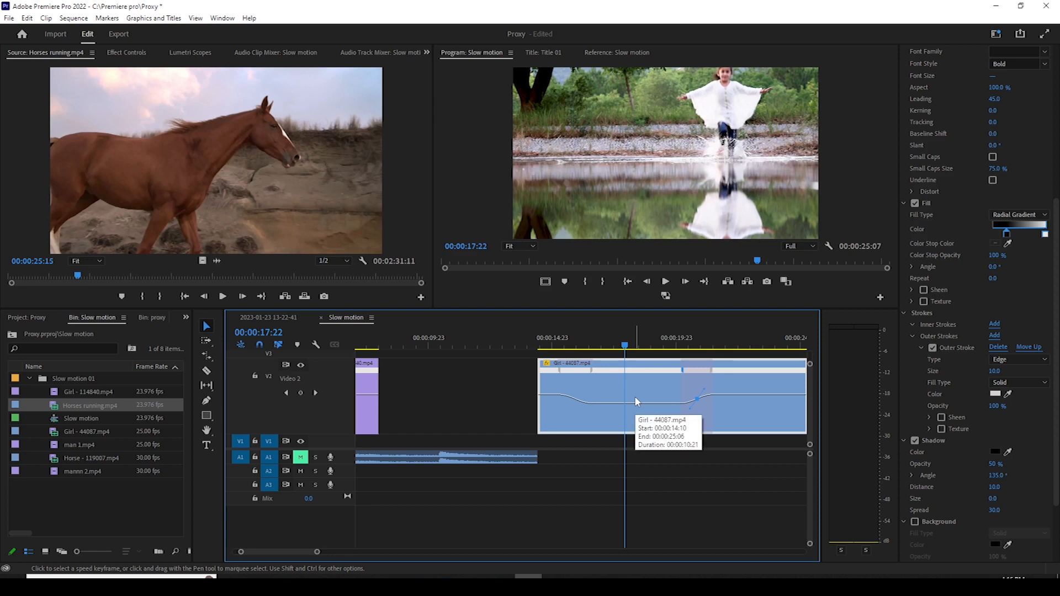
Scrub through the slowed section between about 00:00:18:03 and 00:00:18:22 to examine the individual frames of the girl's movement.
mouse_move(643, 408)
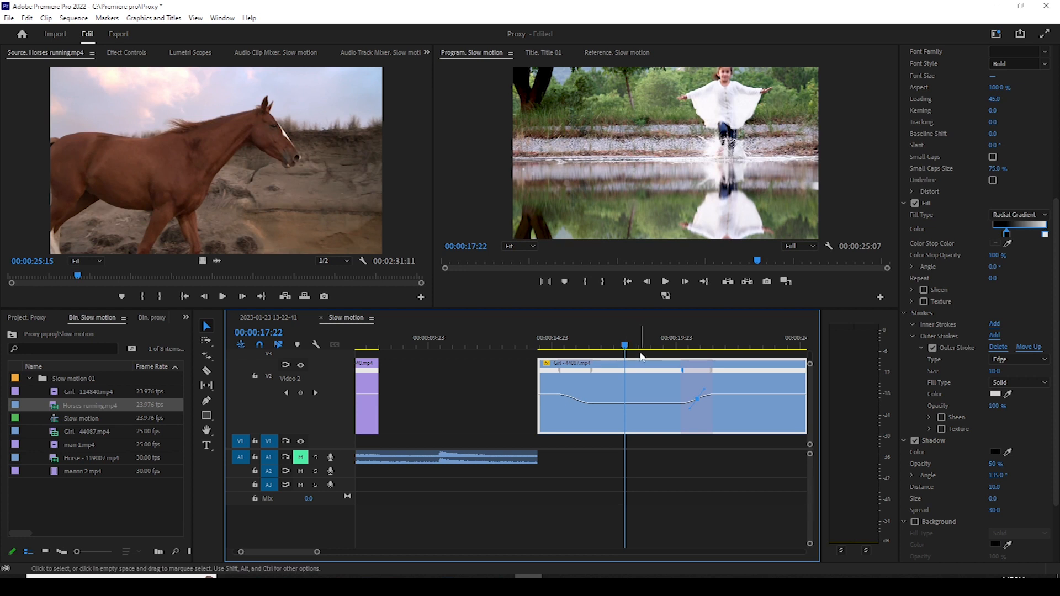
mouse_move(628, 353)
mouse_down()
mouse_move(640, 346)
mouse_move(627, 348)
mouse_up()
drag(616, 348, 632, 346)
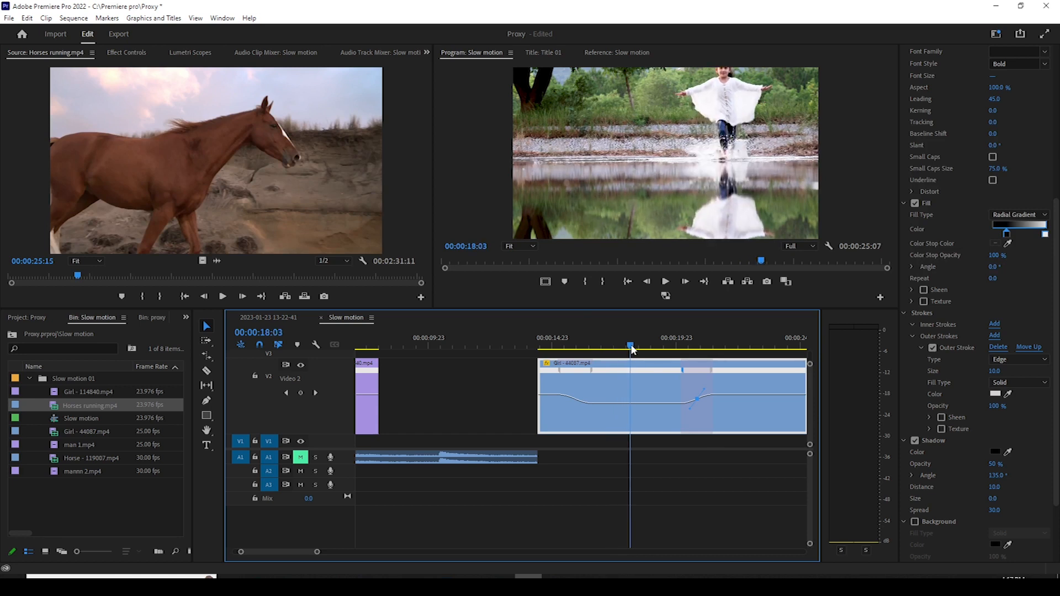
drag(632, 349, 635, 349)
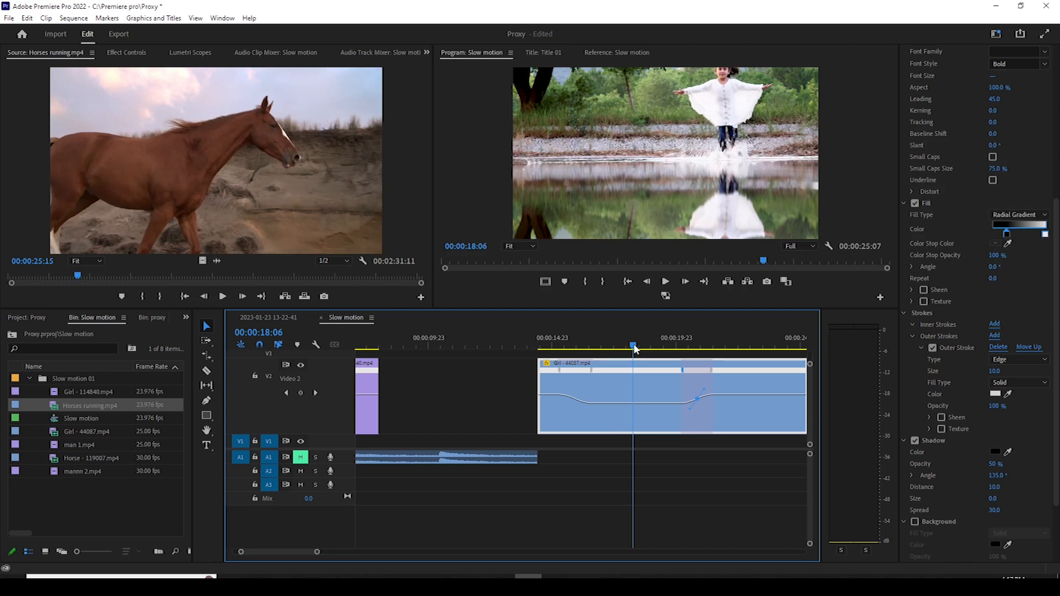
drag(635, 348, 637, 347)
drag(636, 347, 637, 347)
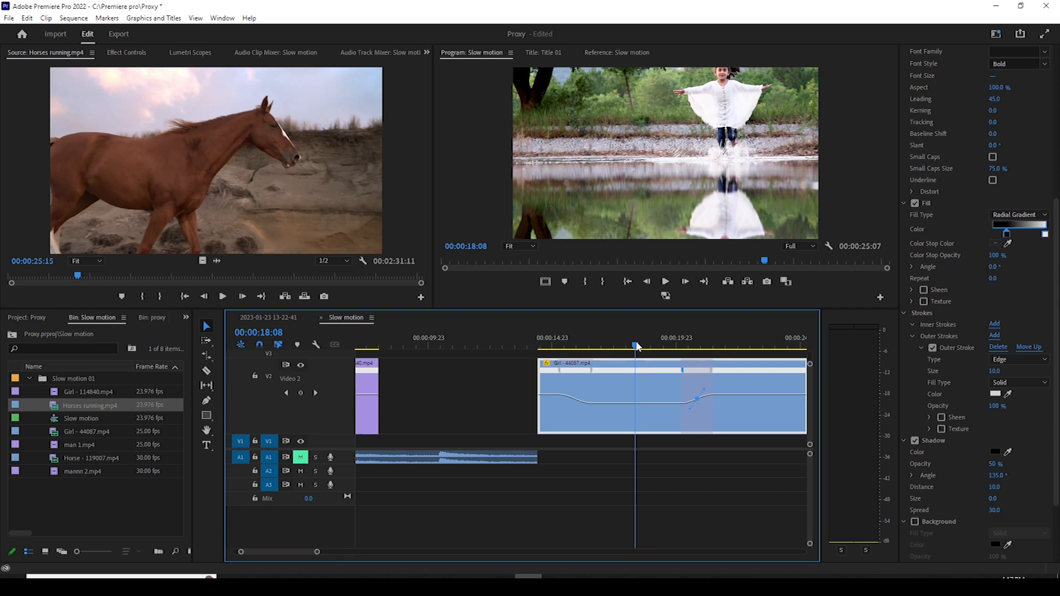
drag(637, 346, 633, 345)
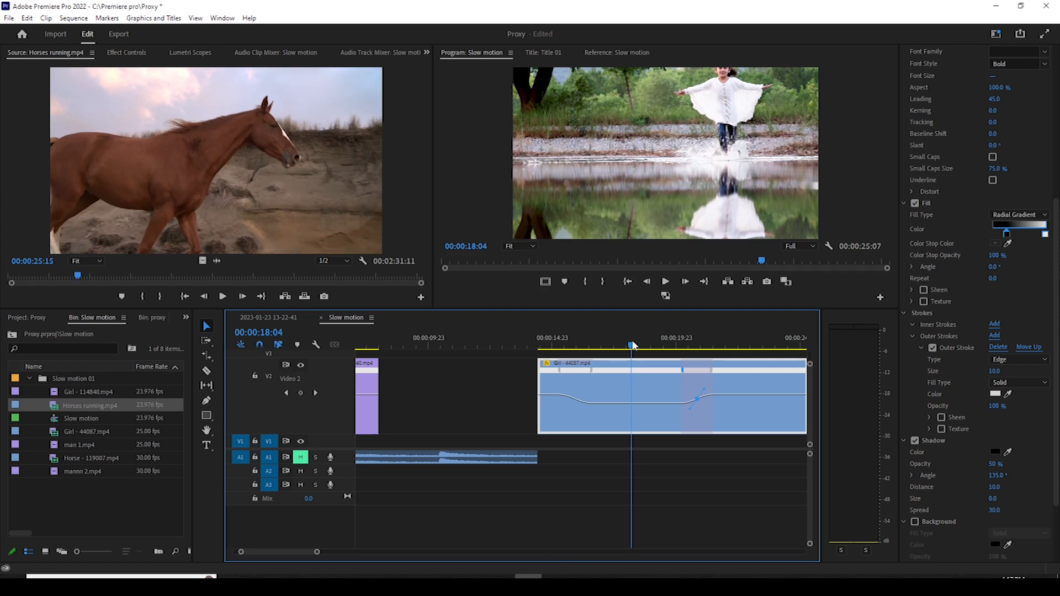
drag(633, 345, 634, 345)
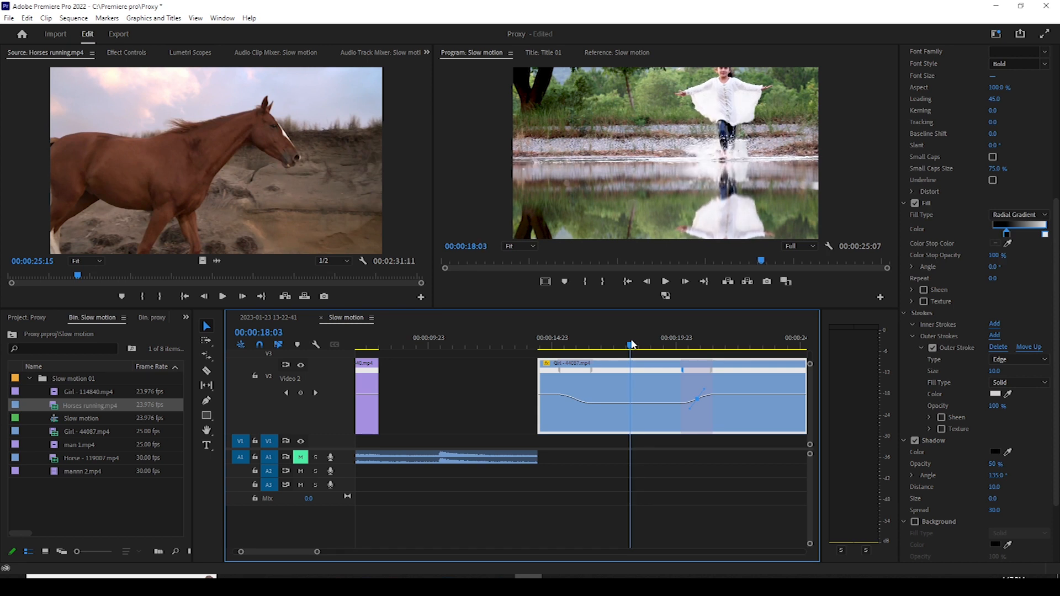
drag(635, 345, 635, 343)
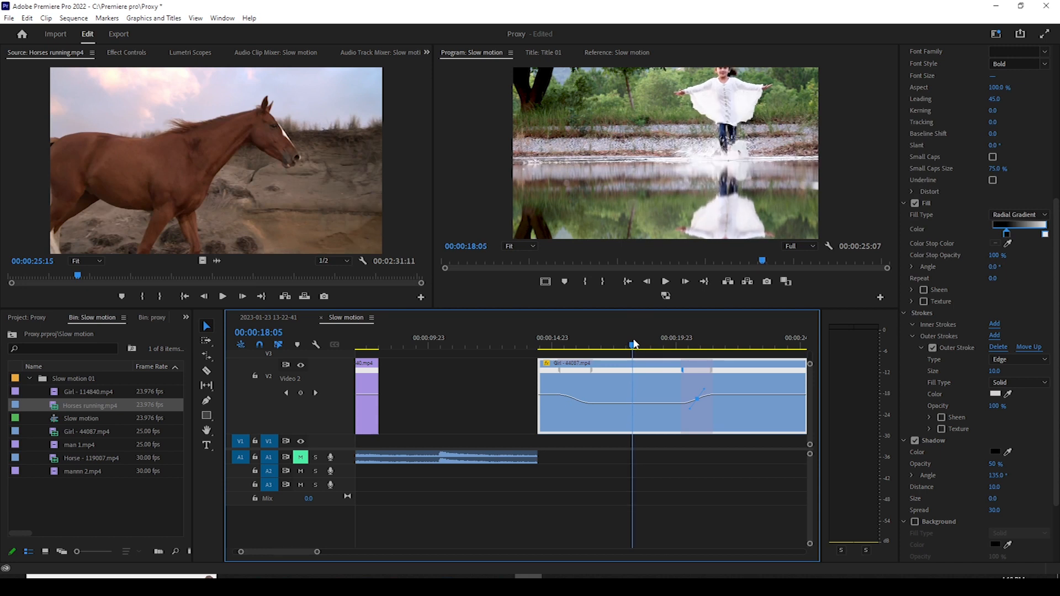
mouse_move(633, 343)
mouse_down()
mouse_move(666, 344)
mouse_move(650, 344)
mouse_up()
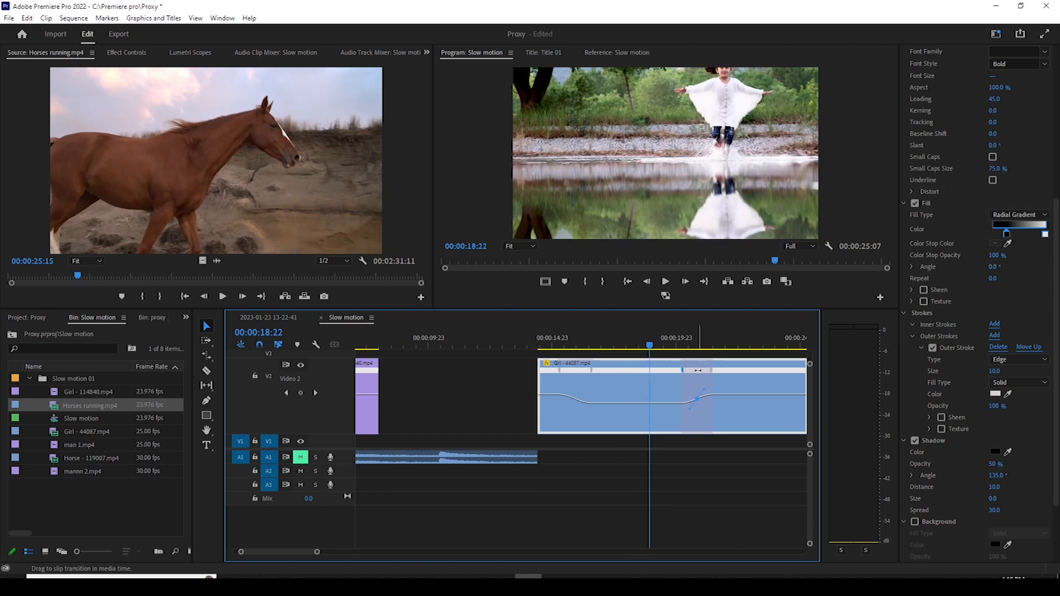
Extend the second ramp's end to about 00:00:21:17 and play back the Girl - 44087.mp4 clip from just before its start.
drag(707, 393, 720, 375)
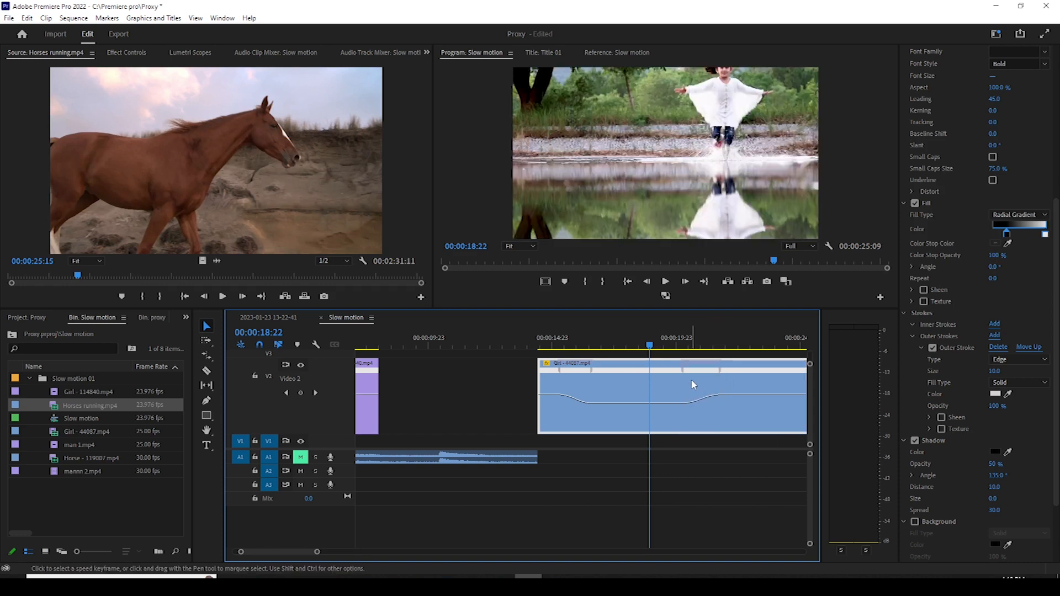
click(688, 377)
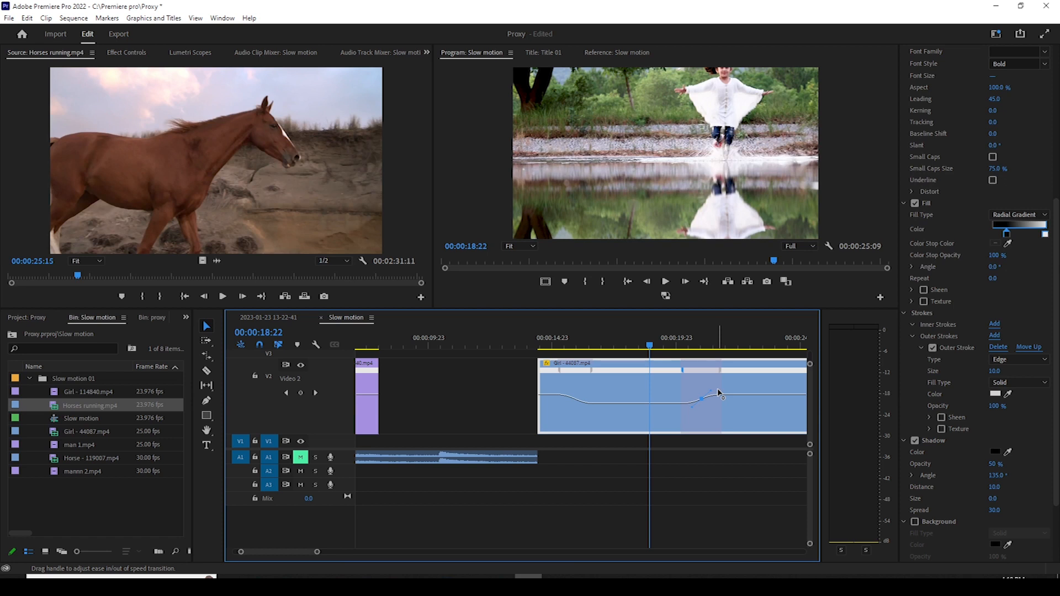
drag(650, 345, 533, 347)
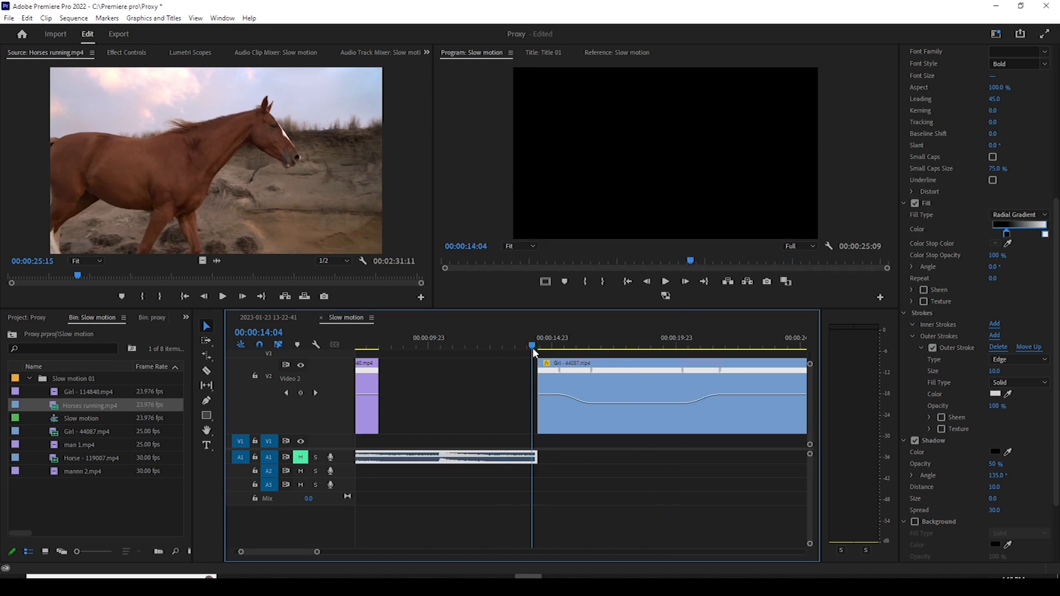
key(space)
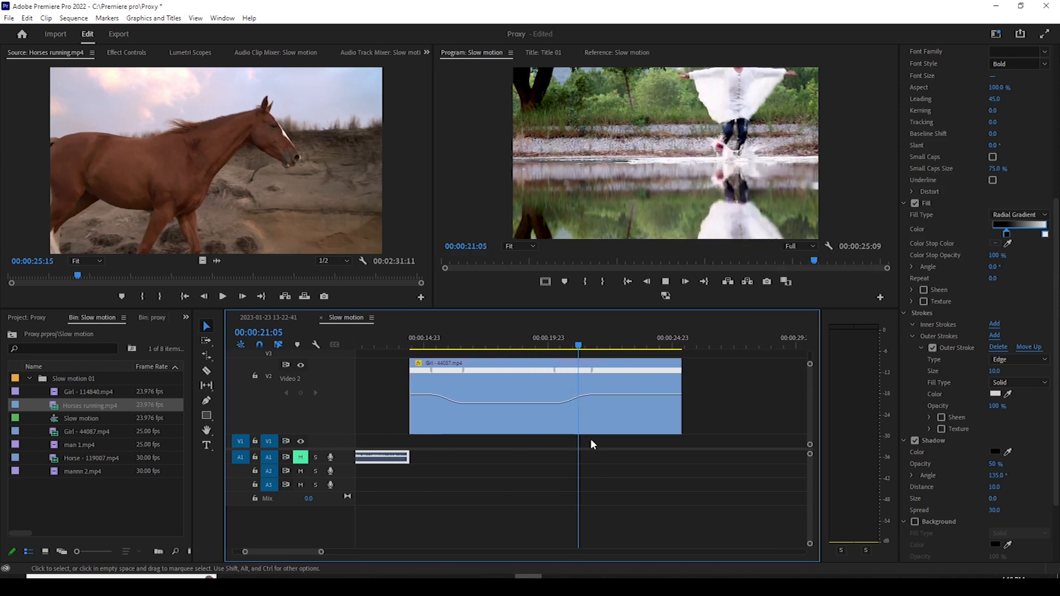
drag(581, 340, 543, 345)
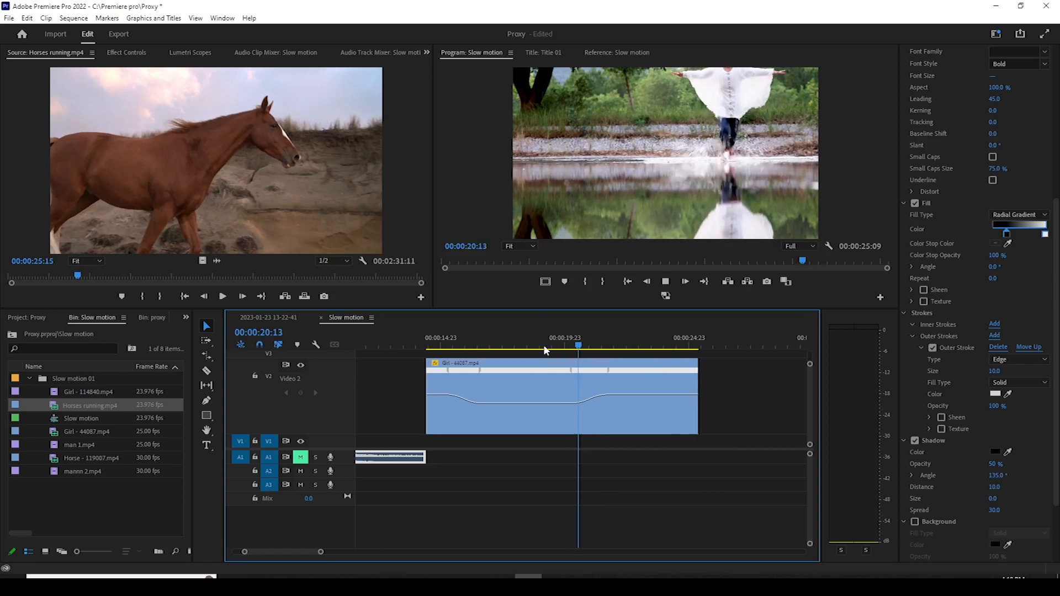
key(space)
Extend the second ramp's end to about 00:00:22:17 and play back the clip with the longer ramp.
mouse_move(590, 375)
mouse_down()
mouse_move(612, 379)
mouse_move(601, 392)
mouse_up()
click(610, 372)
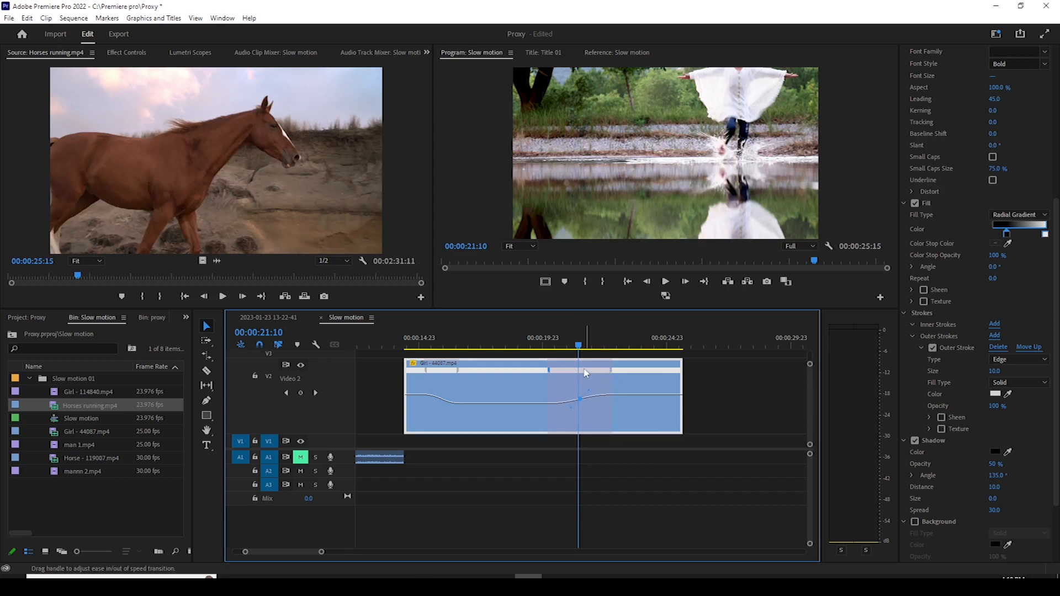
key(space)
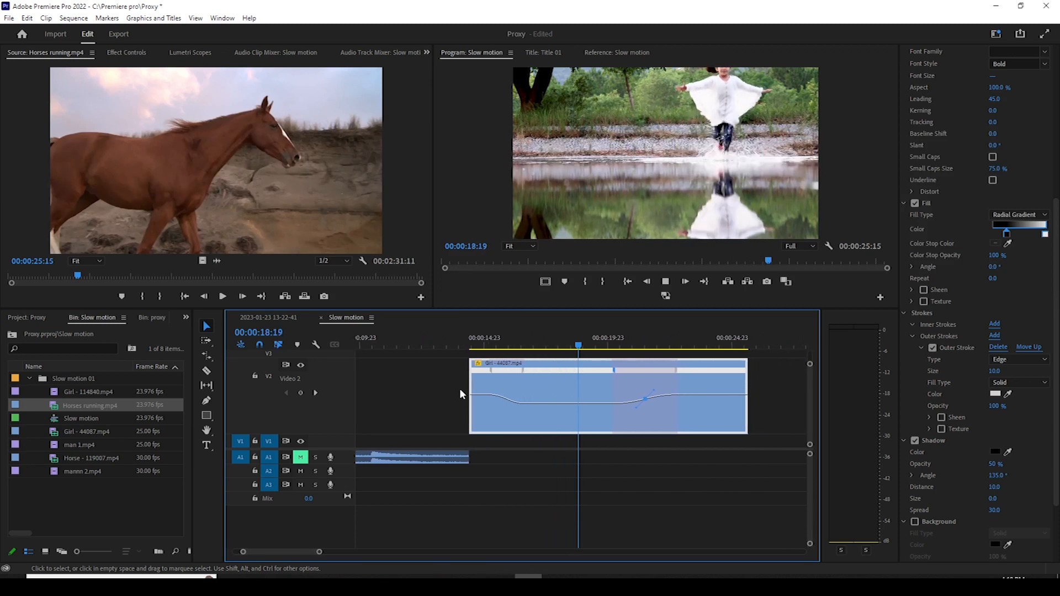
key(space)
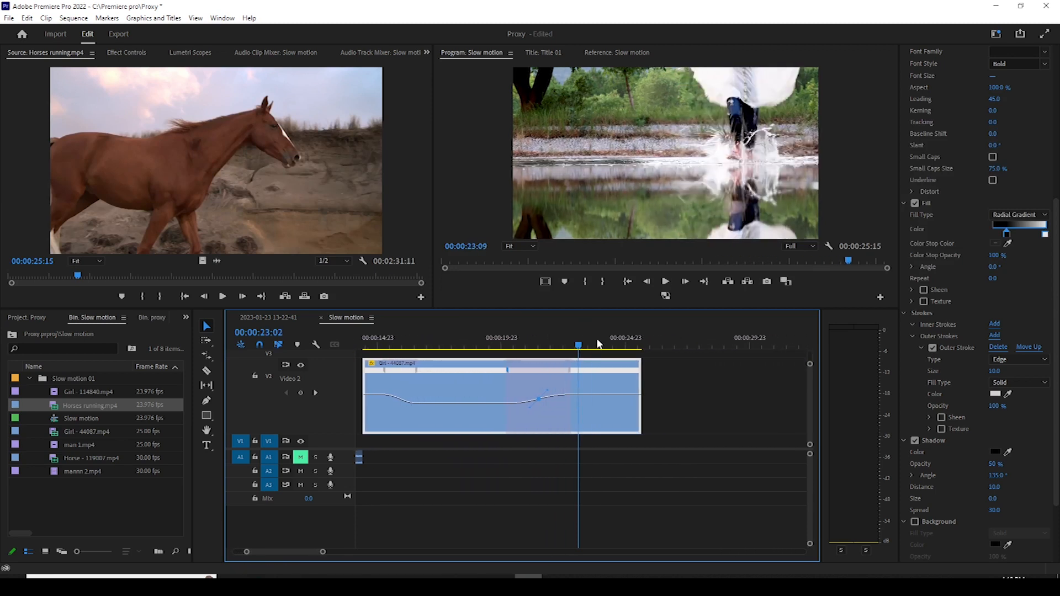